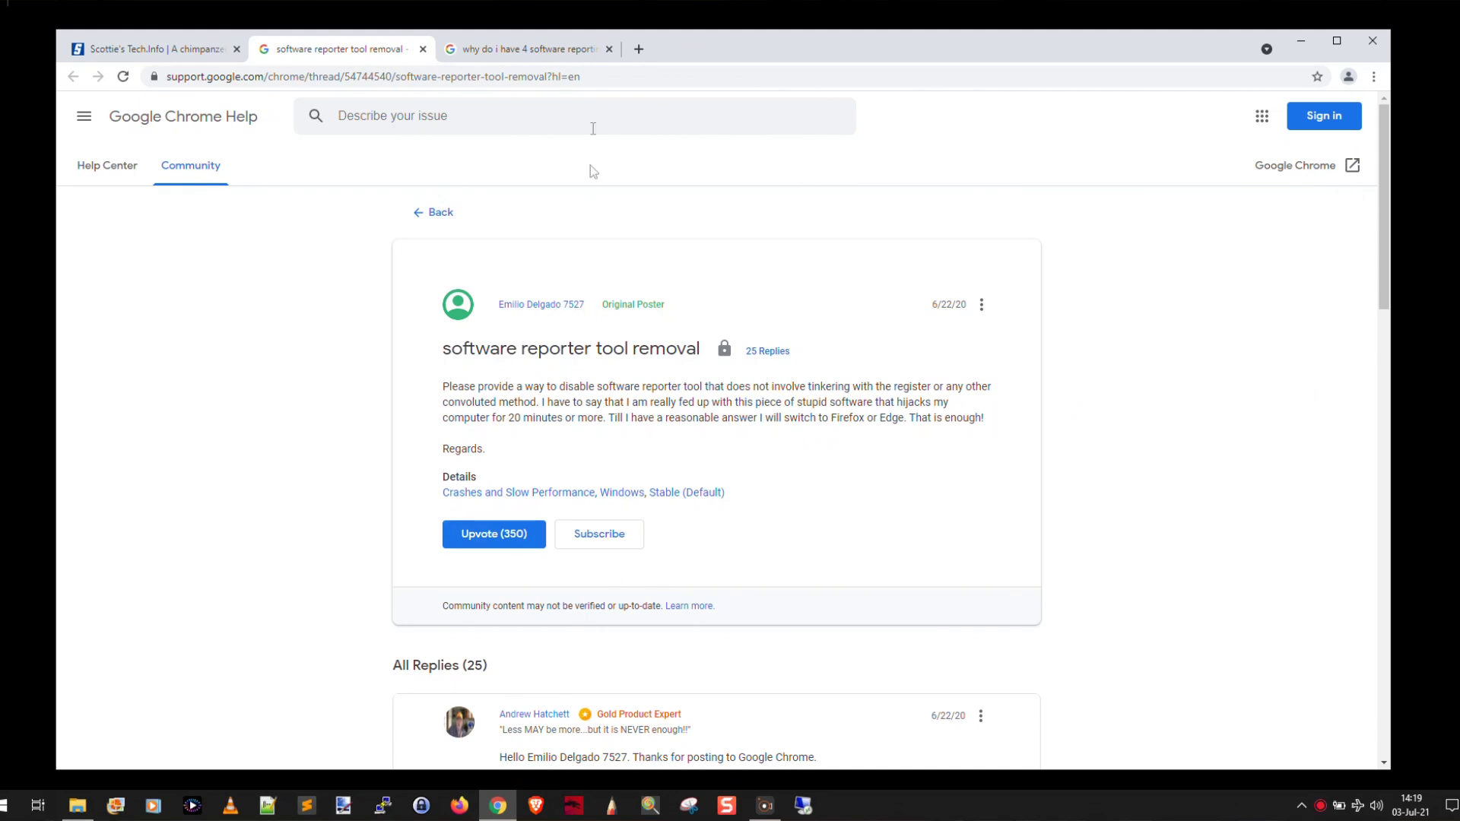
After checking the reporting-tools forum threads, uncheck 'Report details to Google' under Advanced > Clean up computer
left_click(578, 59)
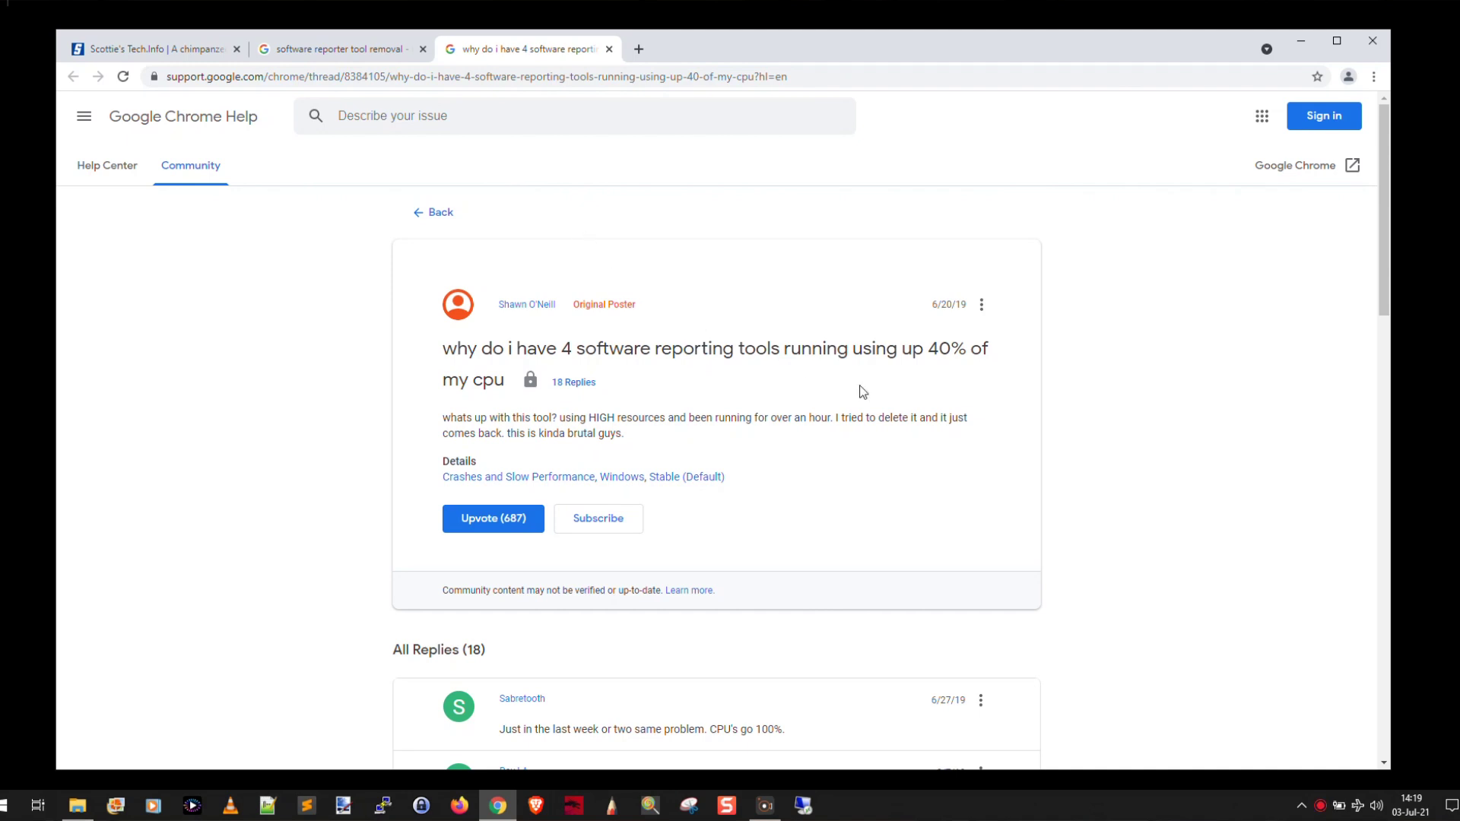
left_click(375, 51)
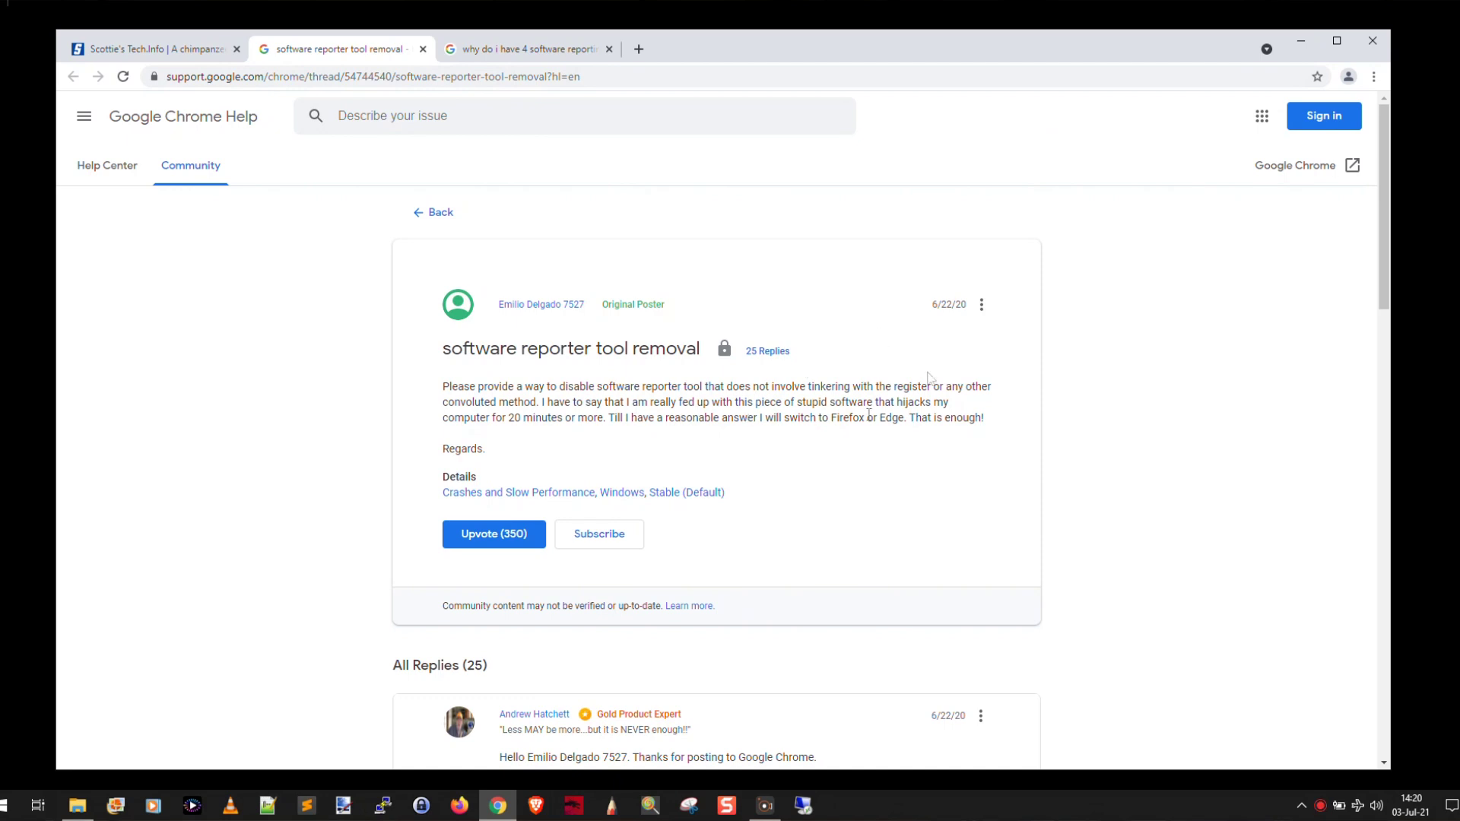
left_click(1375, 78)
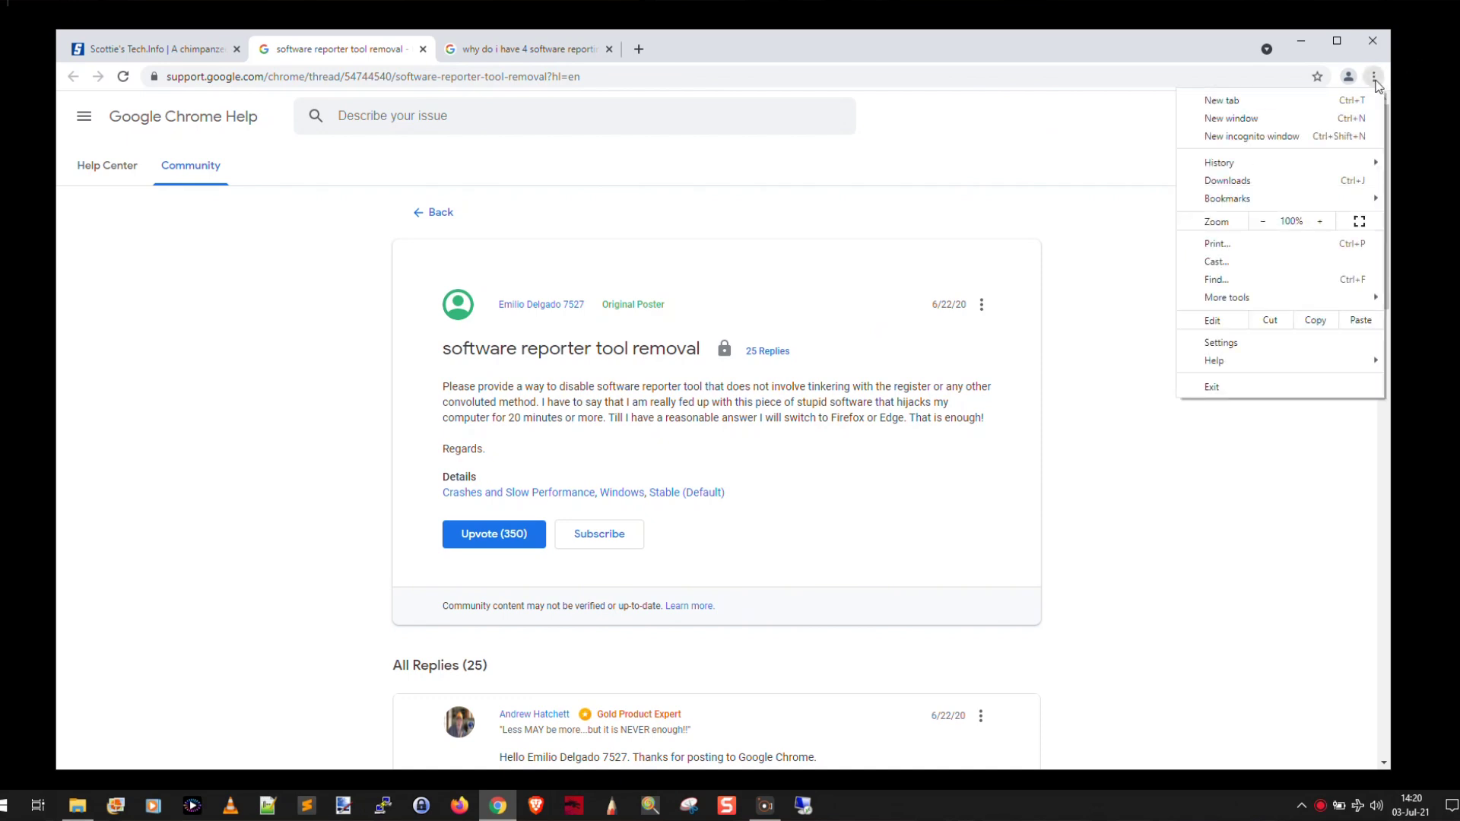
left_click(1266, 340)
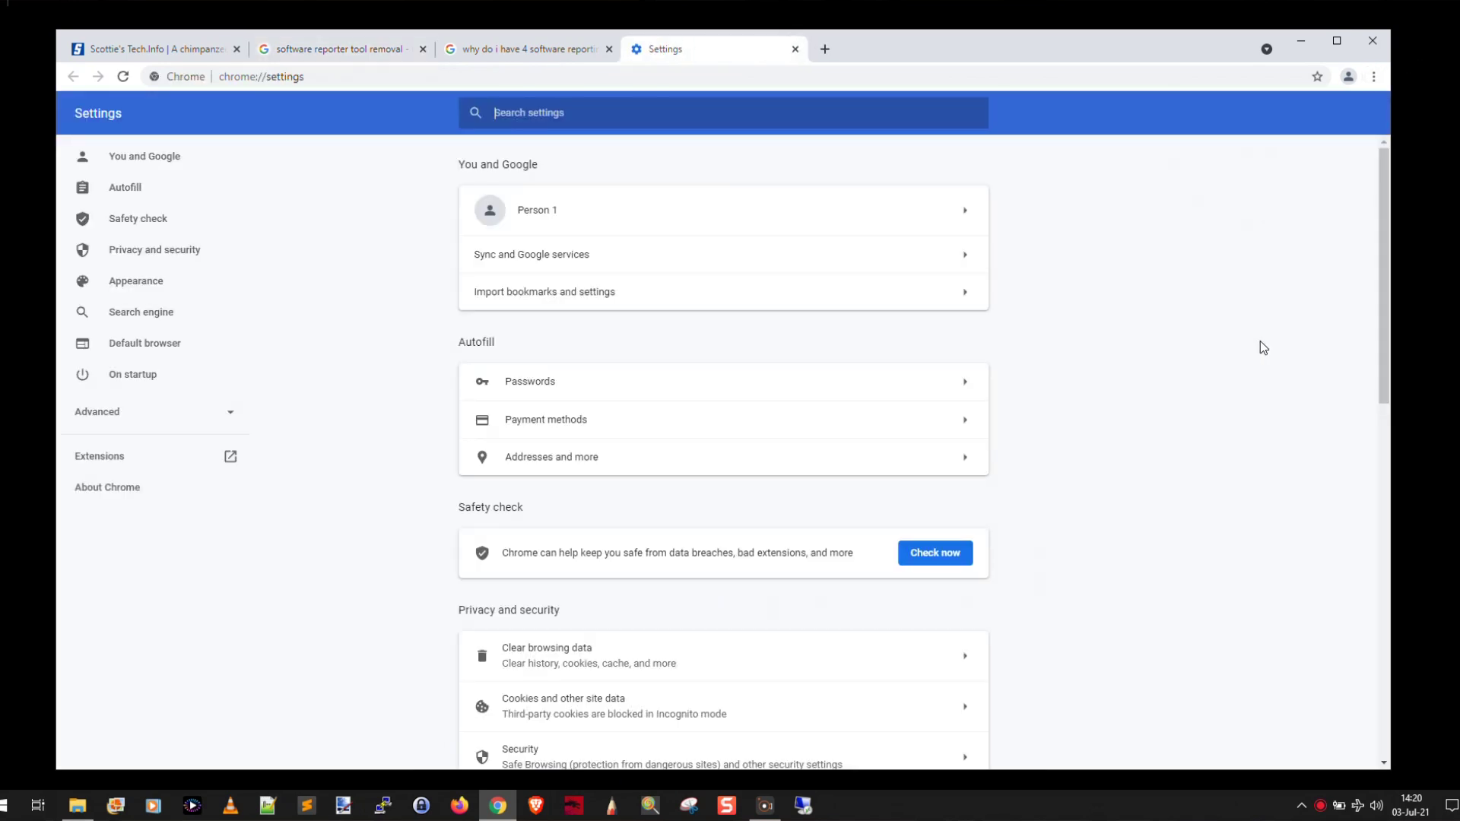
left_click(231, 415)
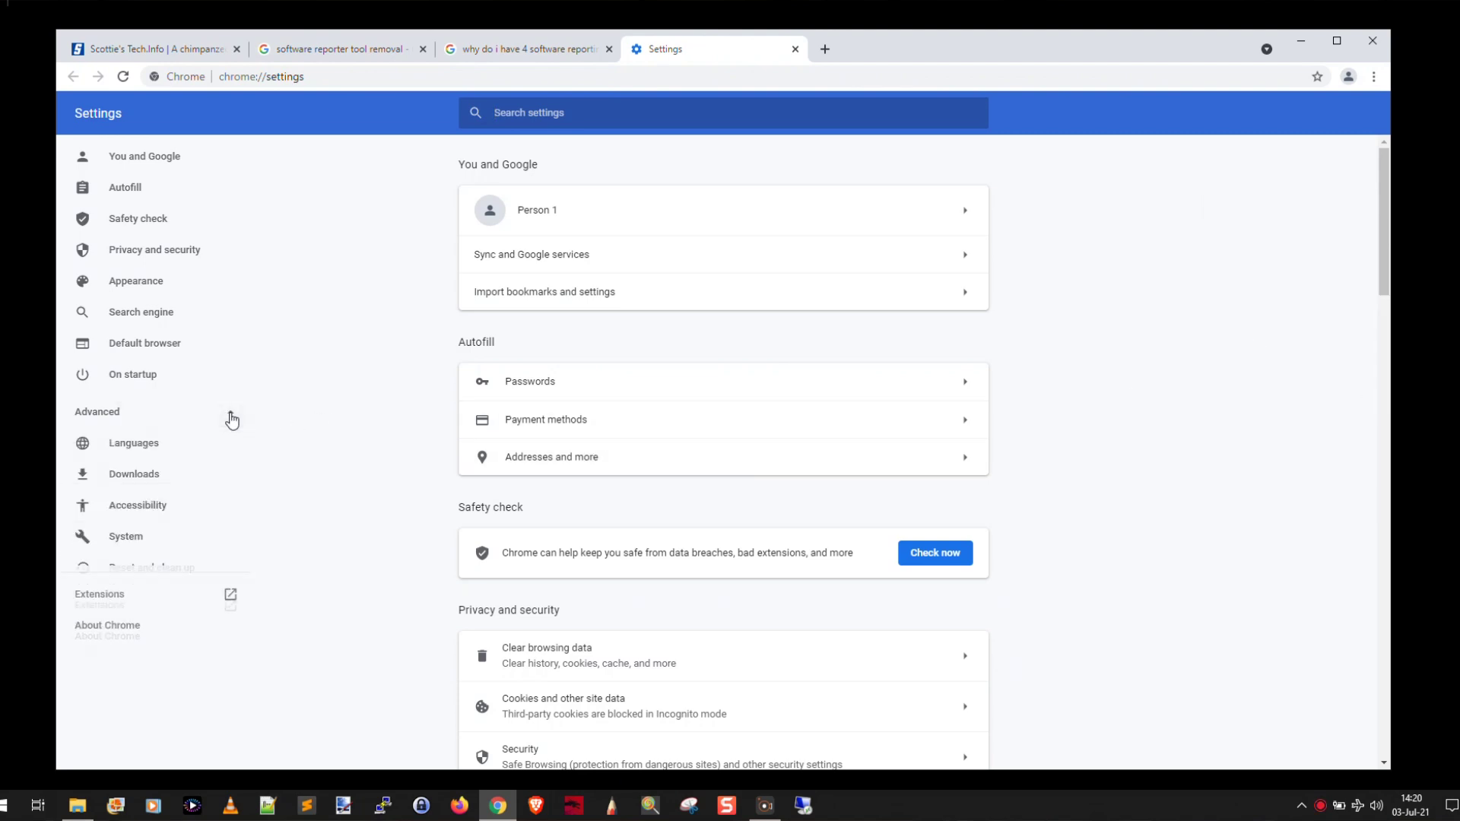
left_click(168, 572)
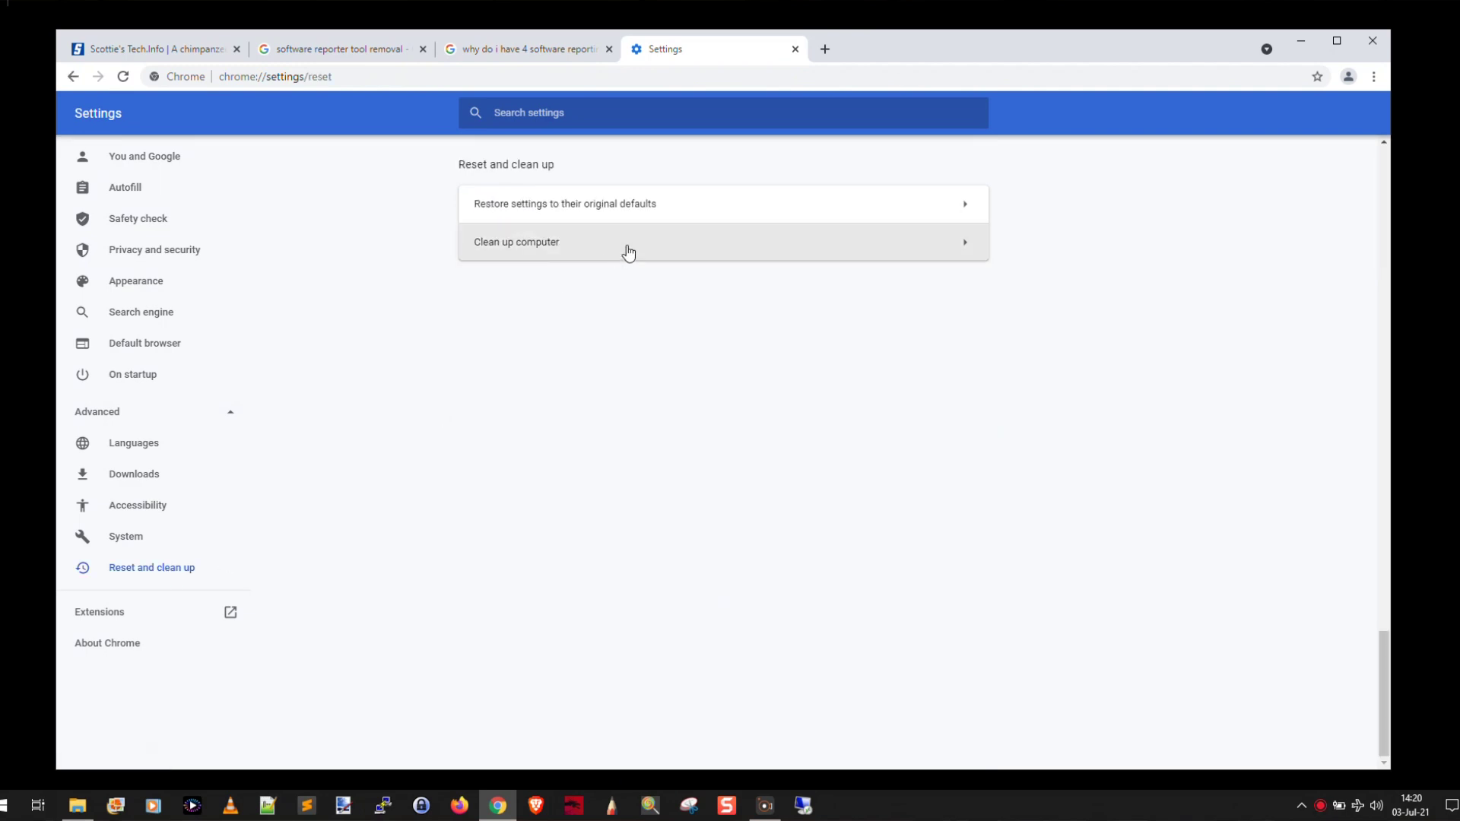
left_click(629, 254)
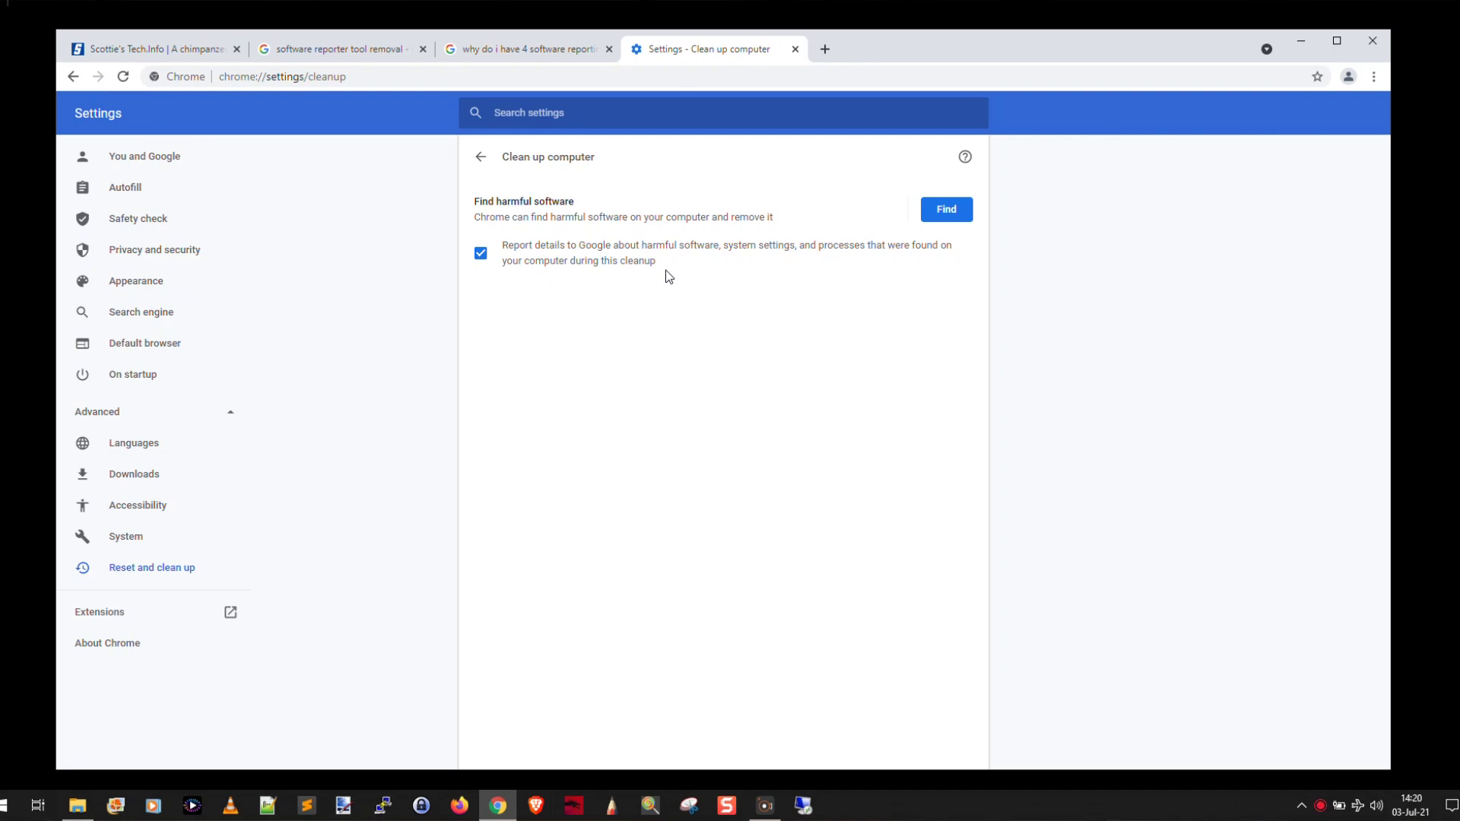
left_click(480, 259)
Review the Sync and Google services options under You and Google, then return to main Settings
left_click(209, 166)
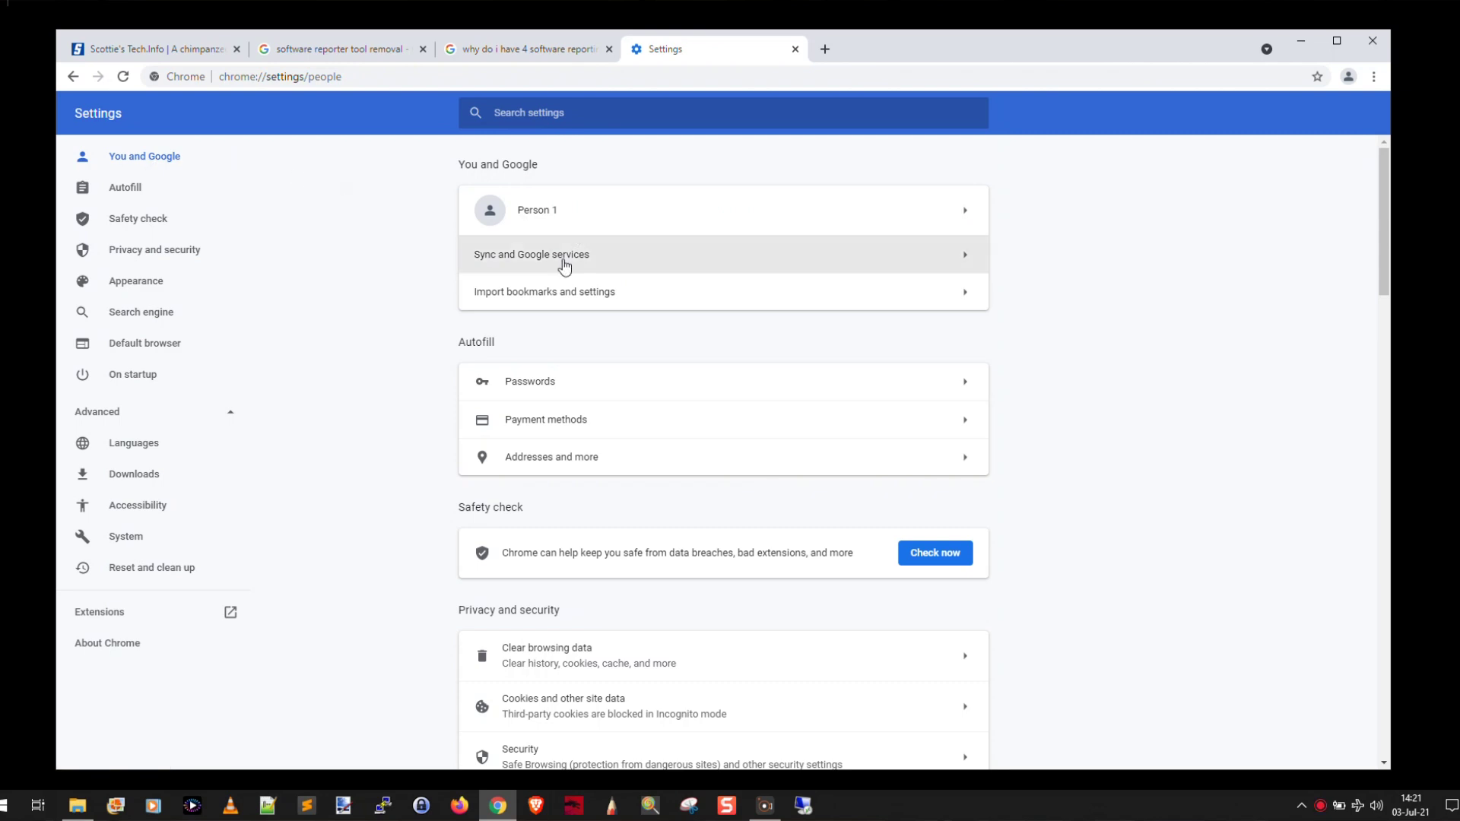
left_click(655, 261)
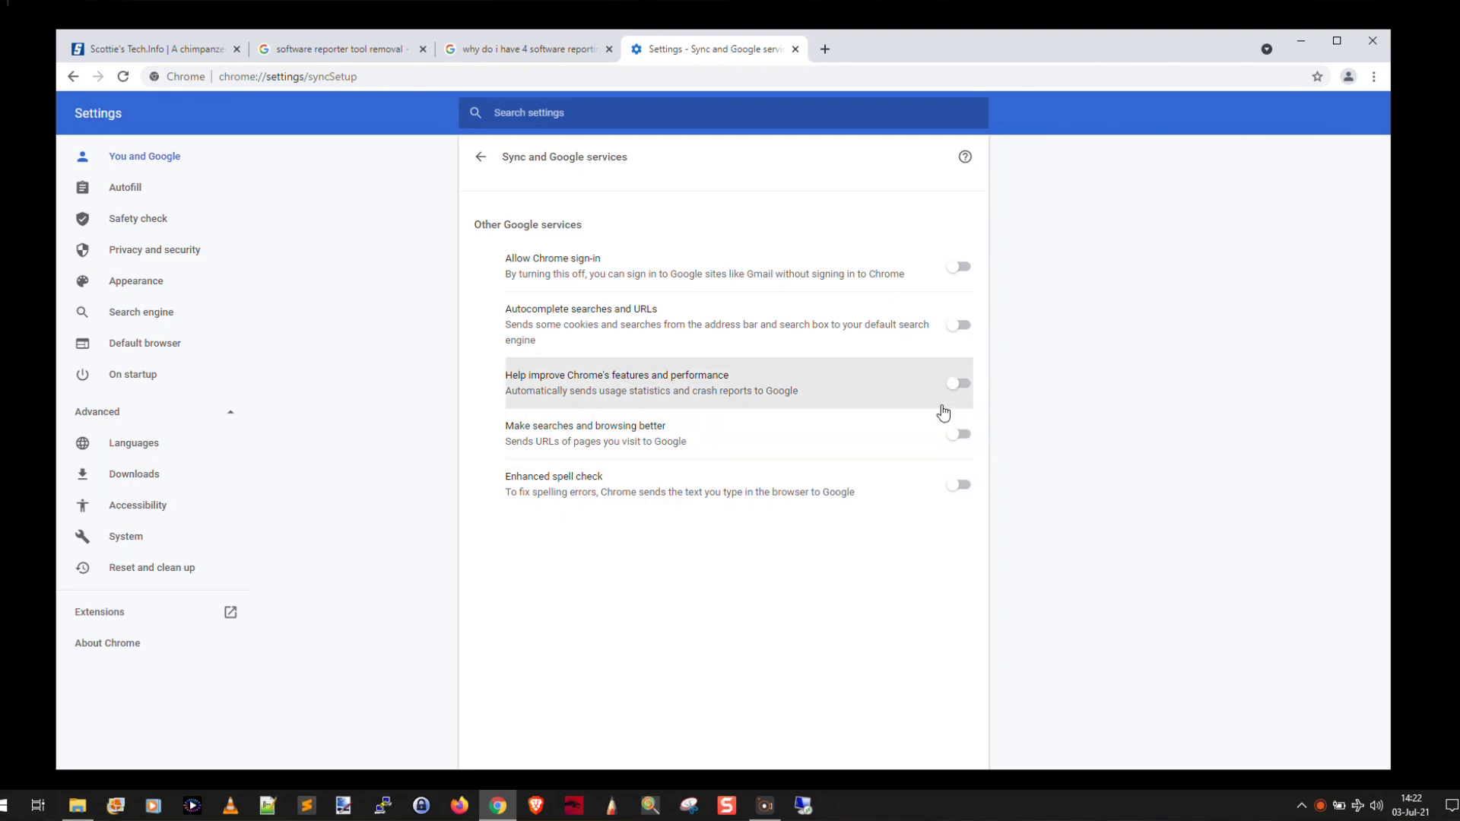
key("alt+Left")
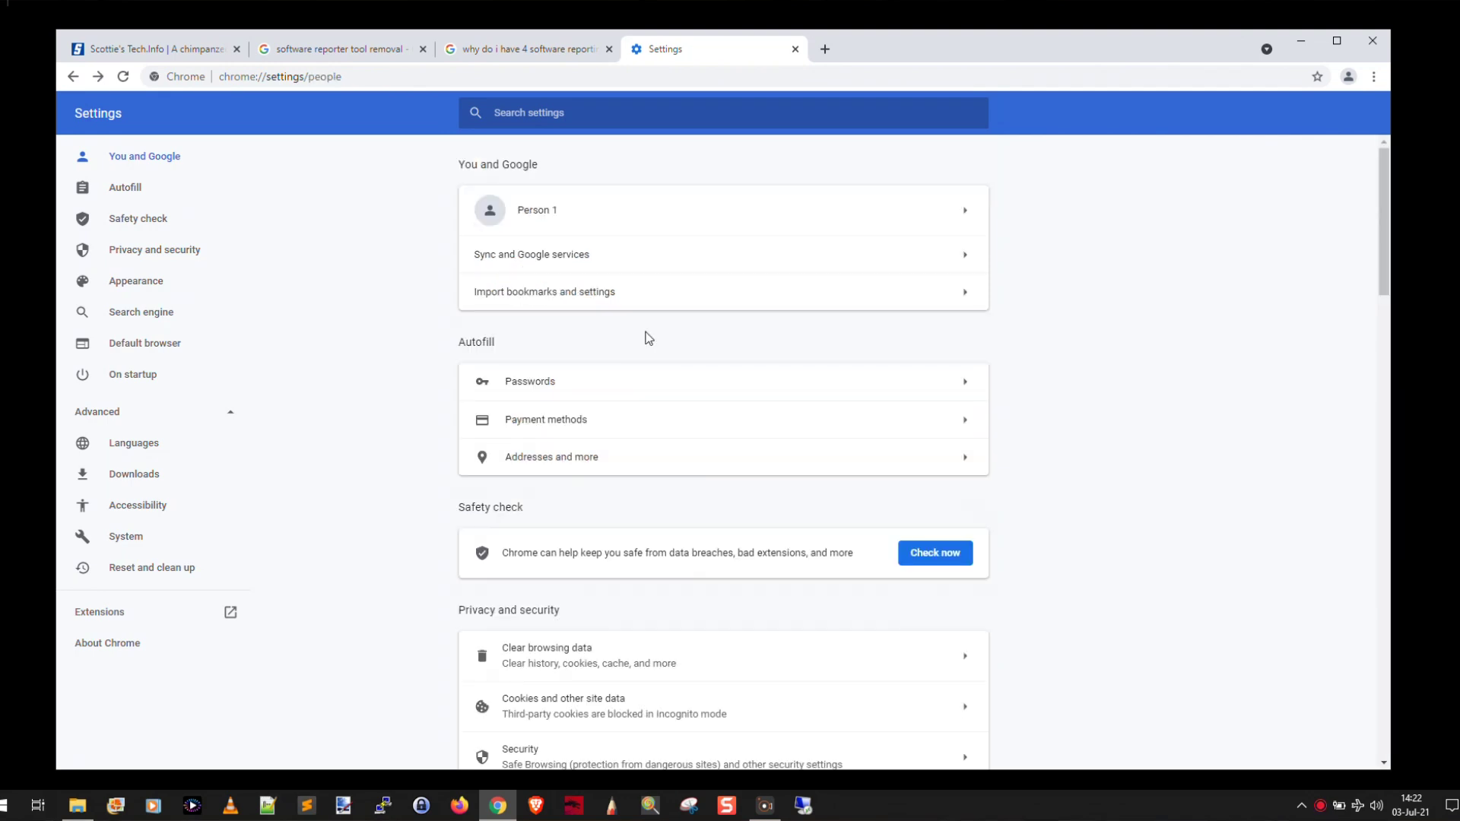
left_click(674, 382)
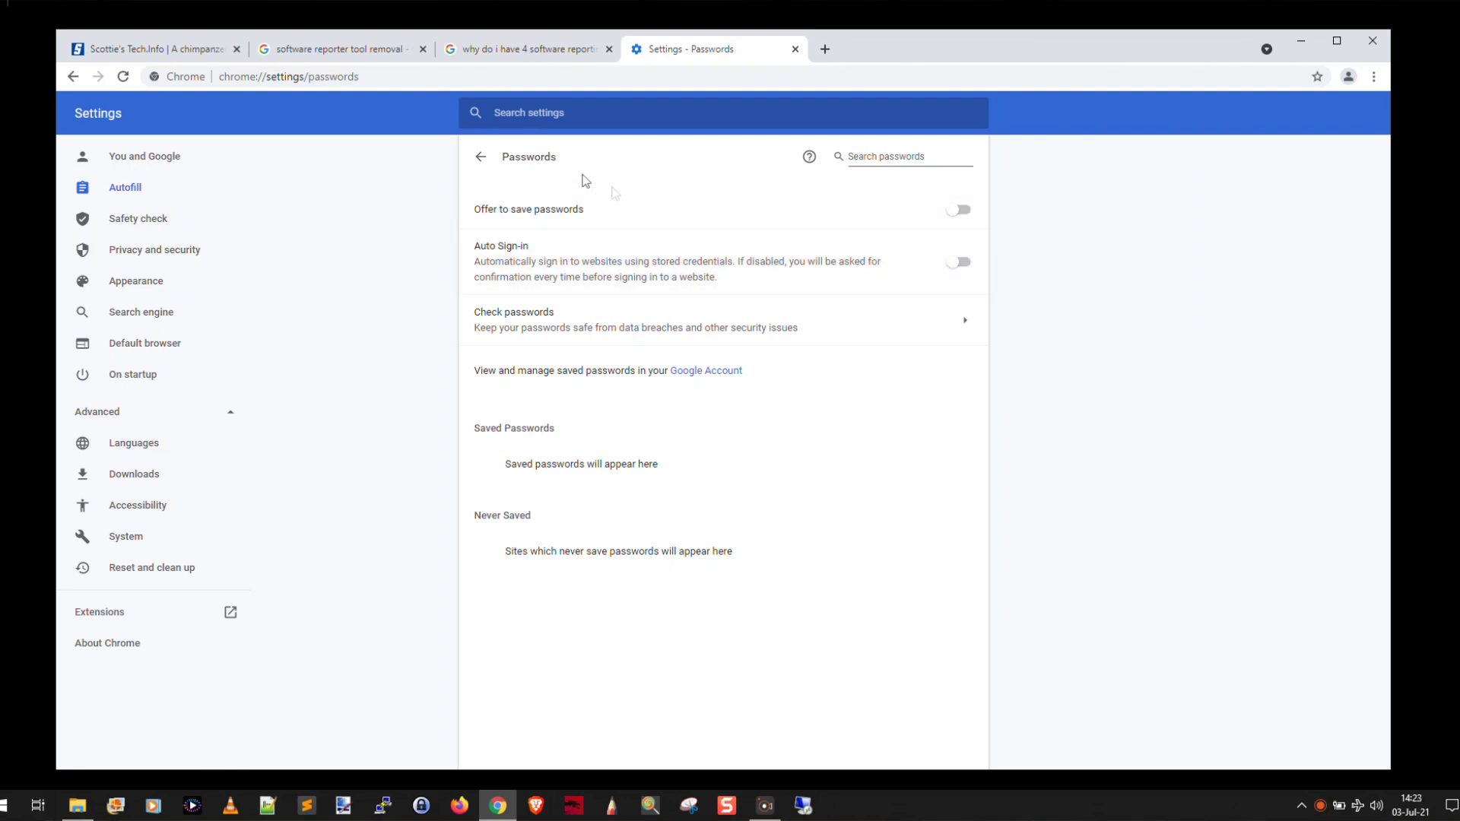
left_click(481, 156)
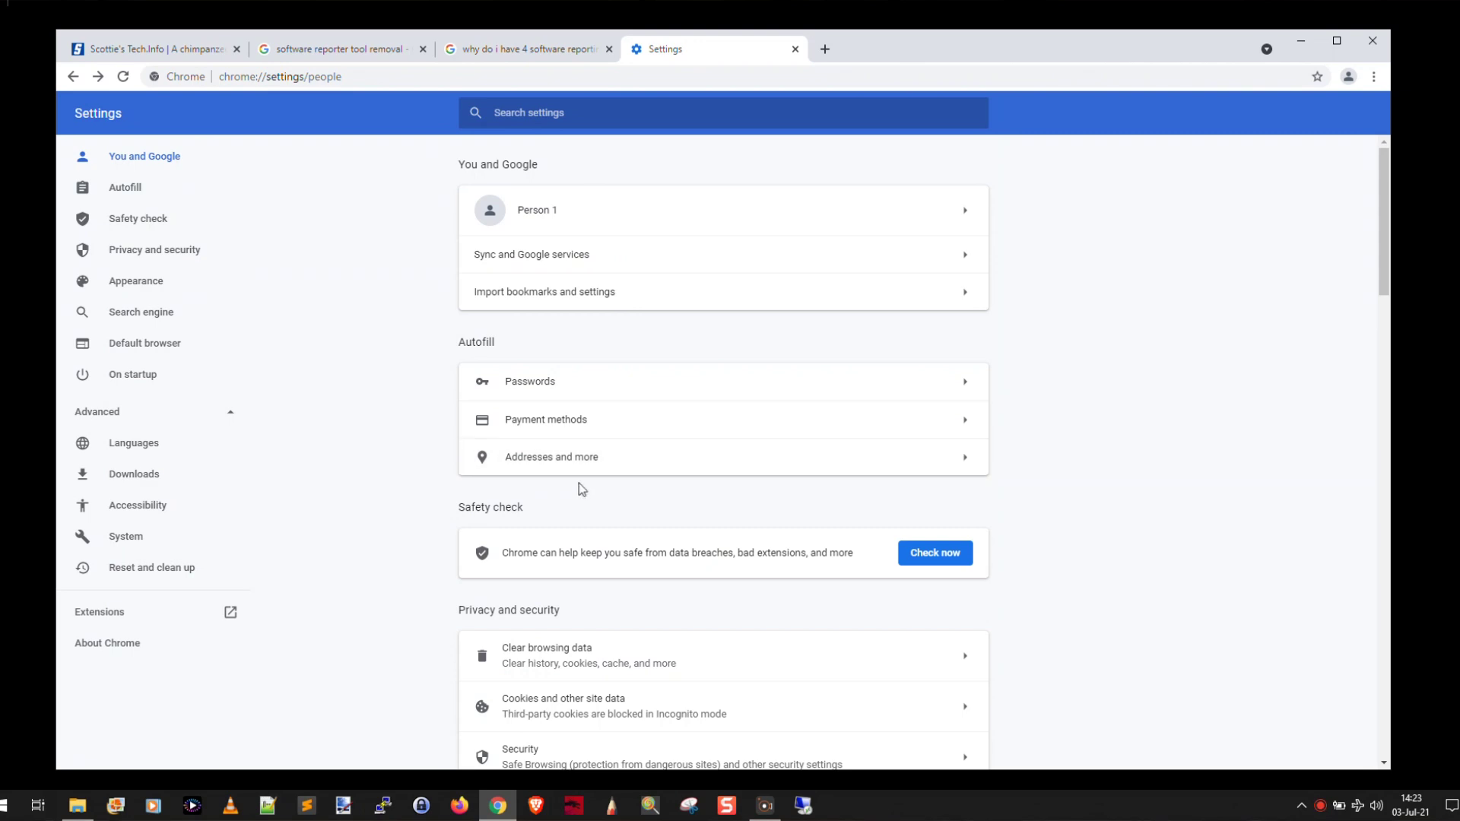
Review the System settings for background apps, then minimise Chrome to reveal the desktop
left_click(128, 542)
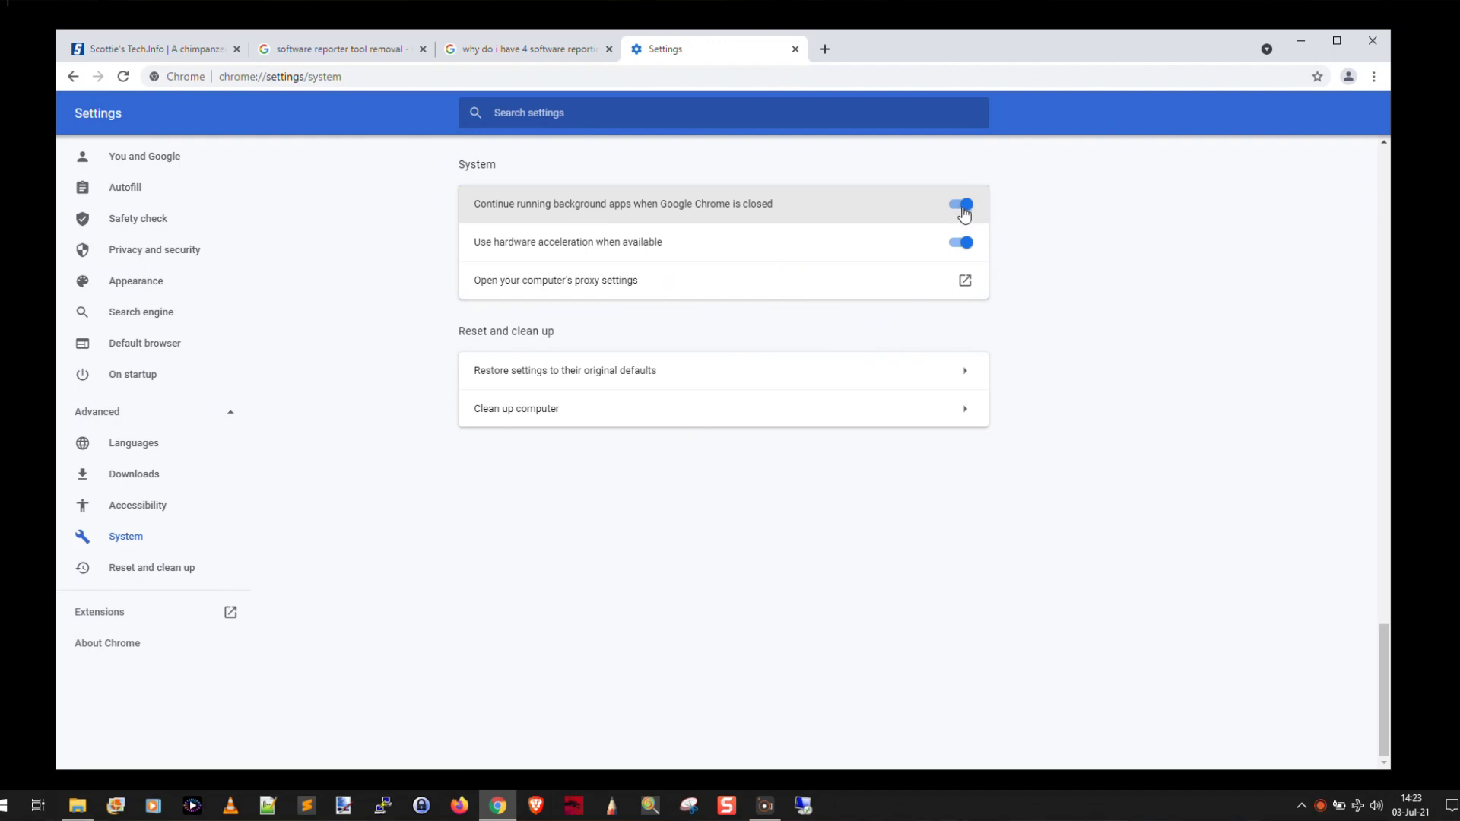
key("super+d")
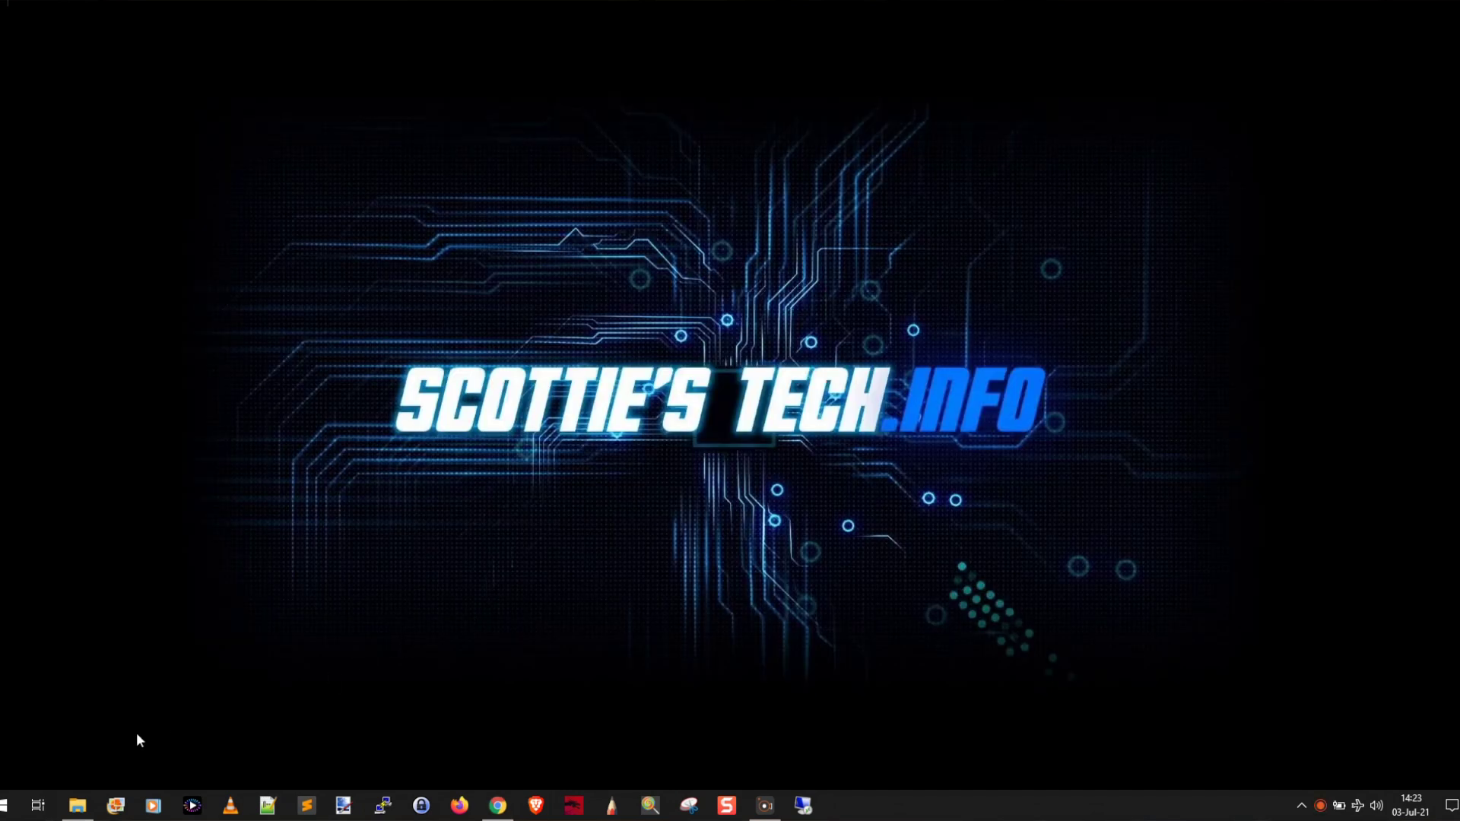
In a new File Explorer window, show hidden items and open the user's profile under C:\Users
middle_click(84, 811)
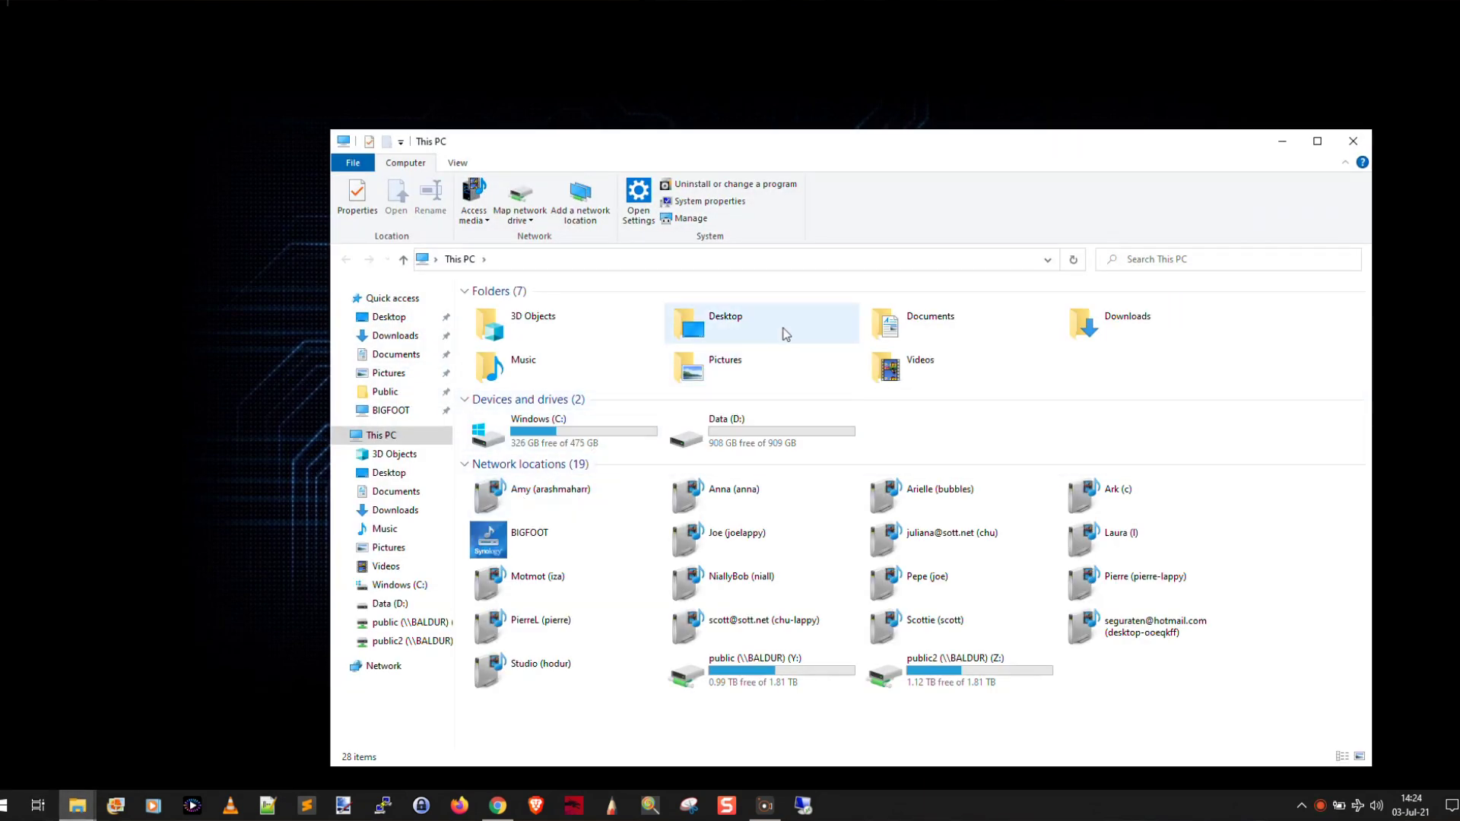
double_click(563, 435)
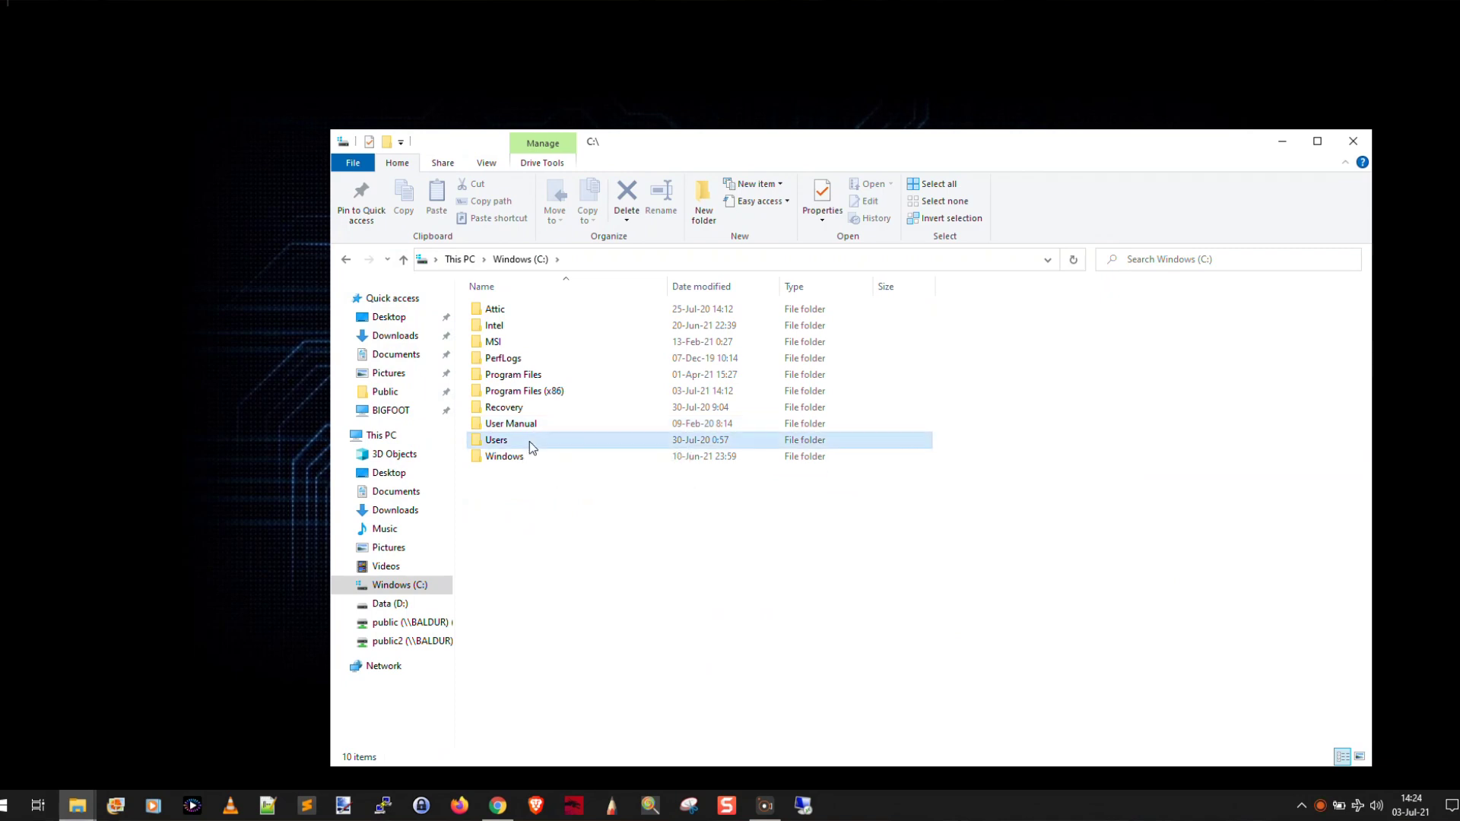
double_click(529, 441)
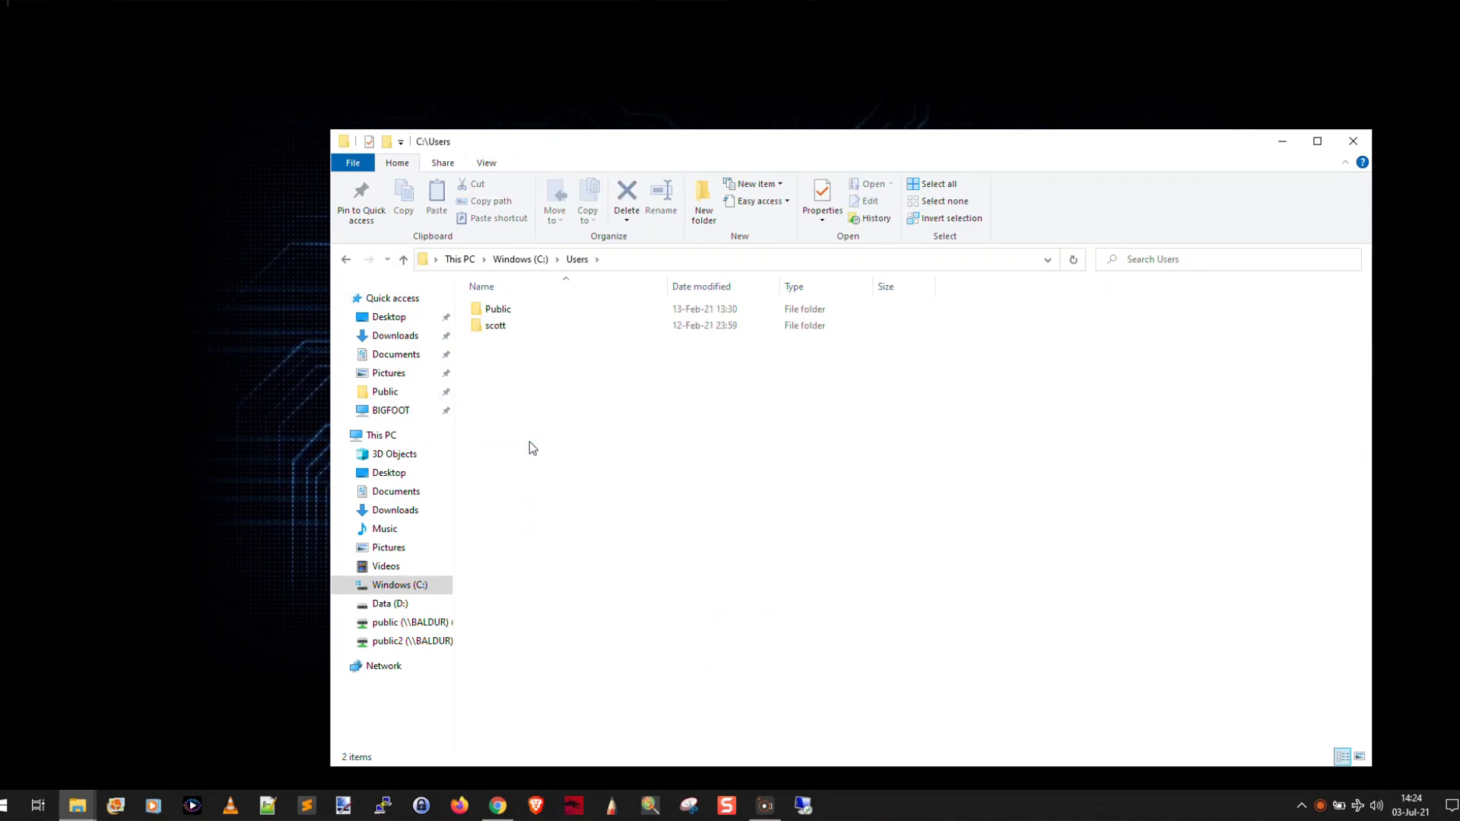
left_click(489, 164)
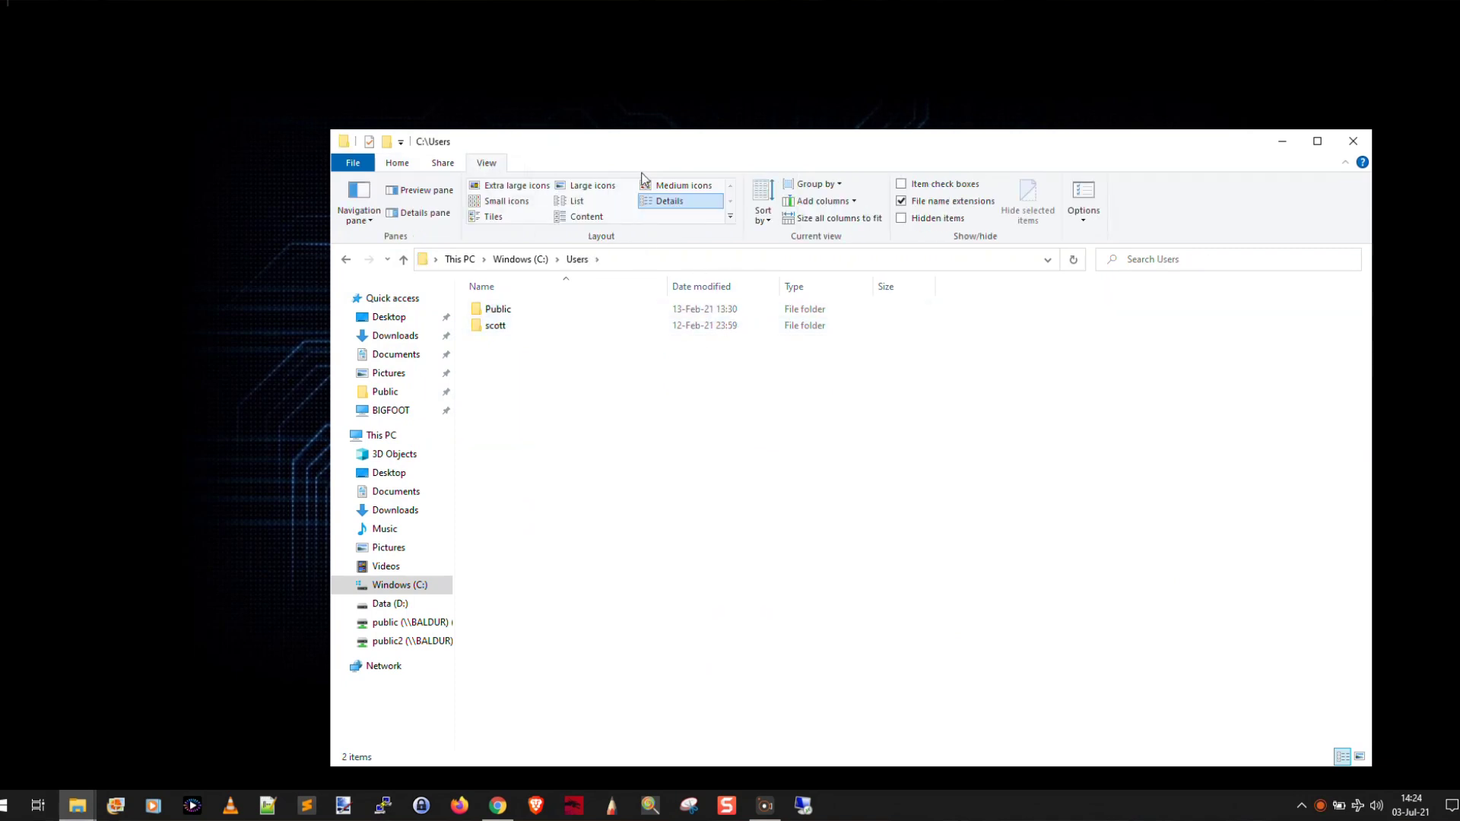
left_click(902, 219)
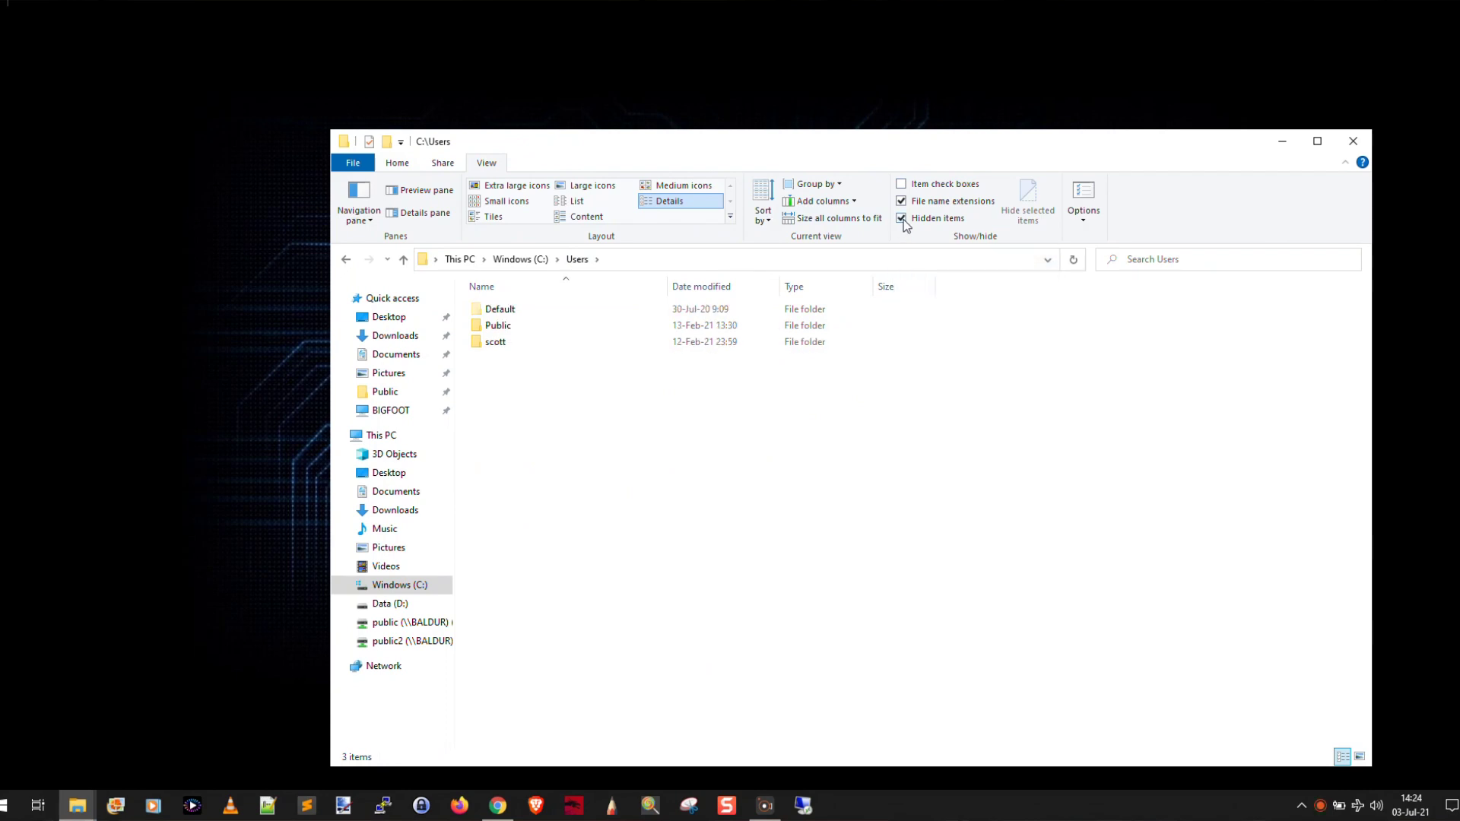
left_click(526, 350)
double_click(526, 350)
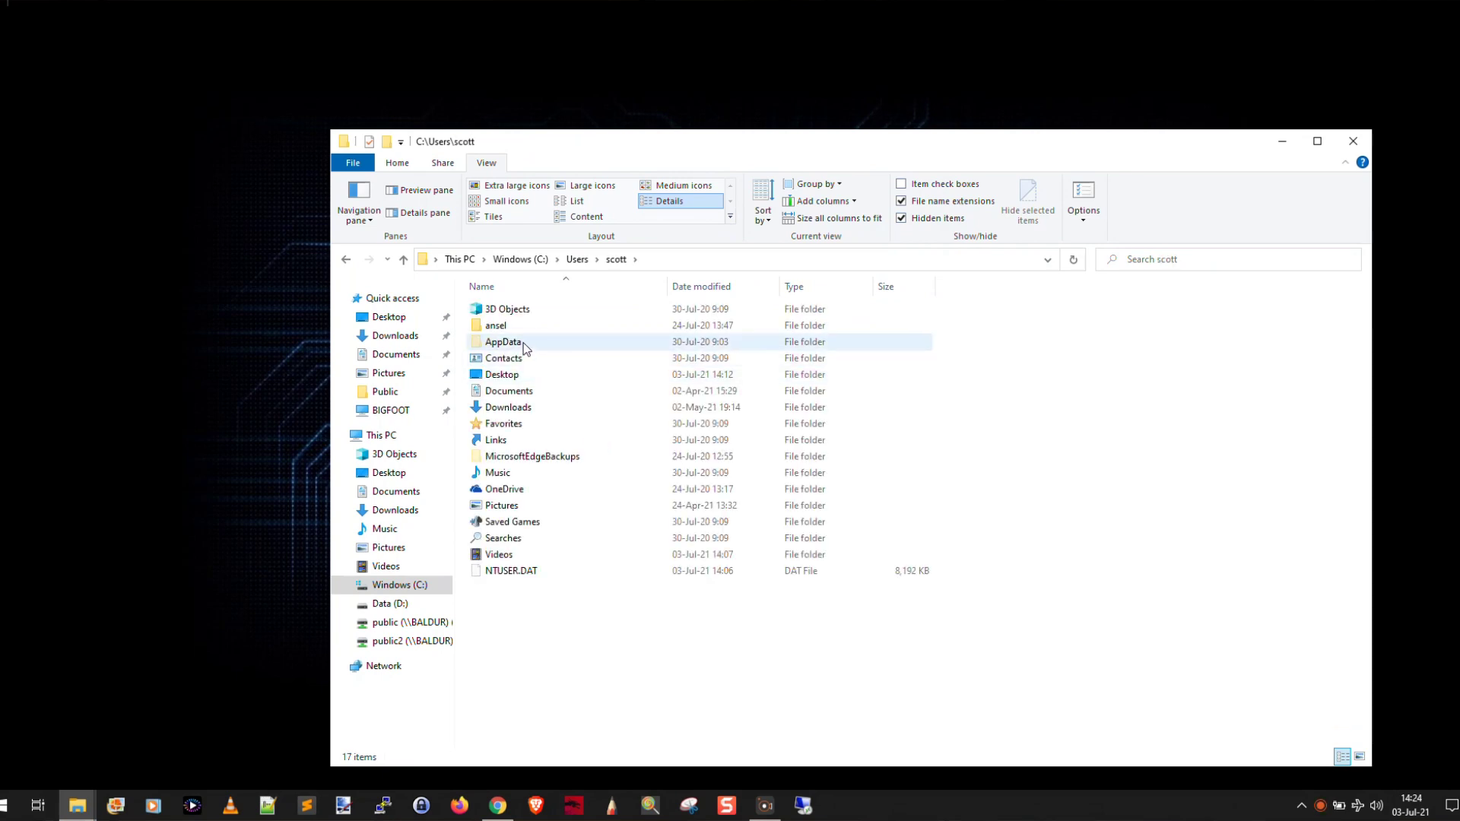
Navigate through AppData\Local\Google\Chrome\User Data\SwReporter into the 90.261.200 folder
double_click(525, 346)
double_click(531, 308)
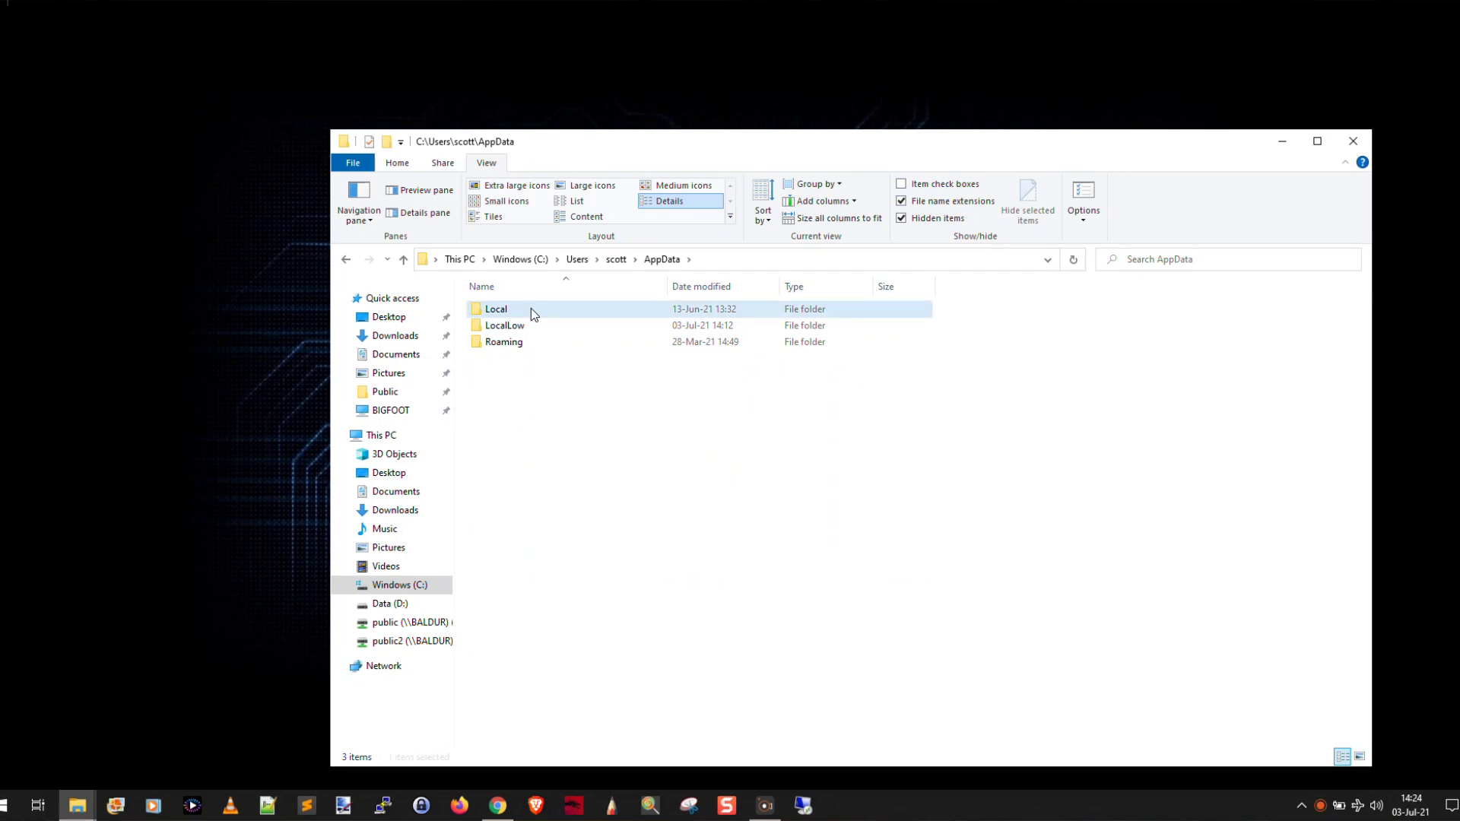
scroll(604, 417, "down", 1)
scroll(604, 417, "down", 1)
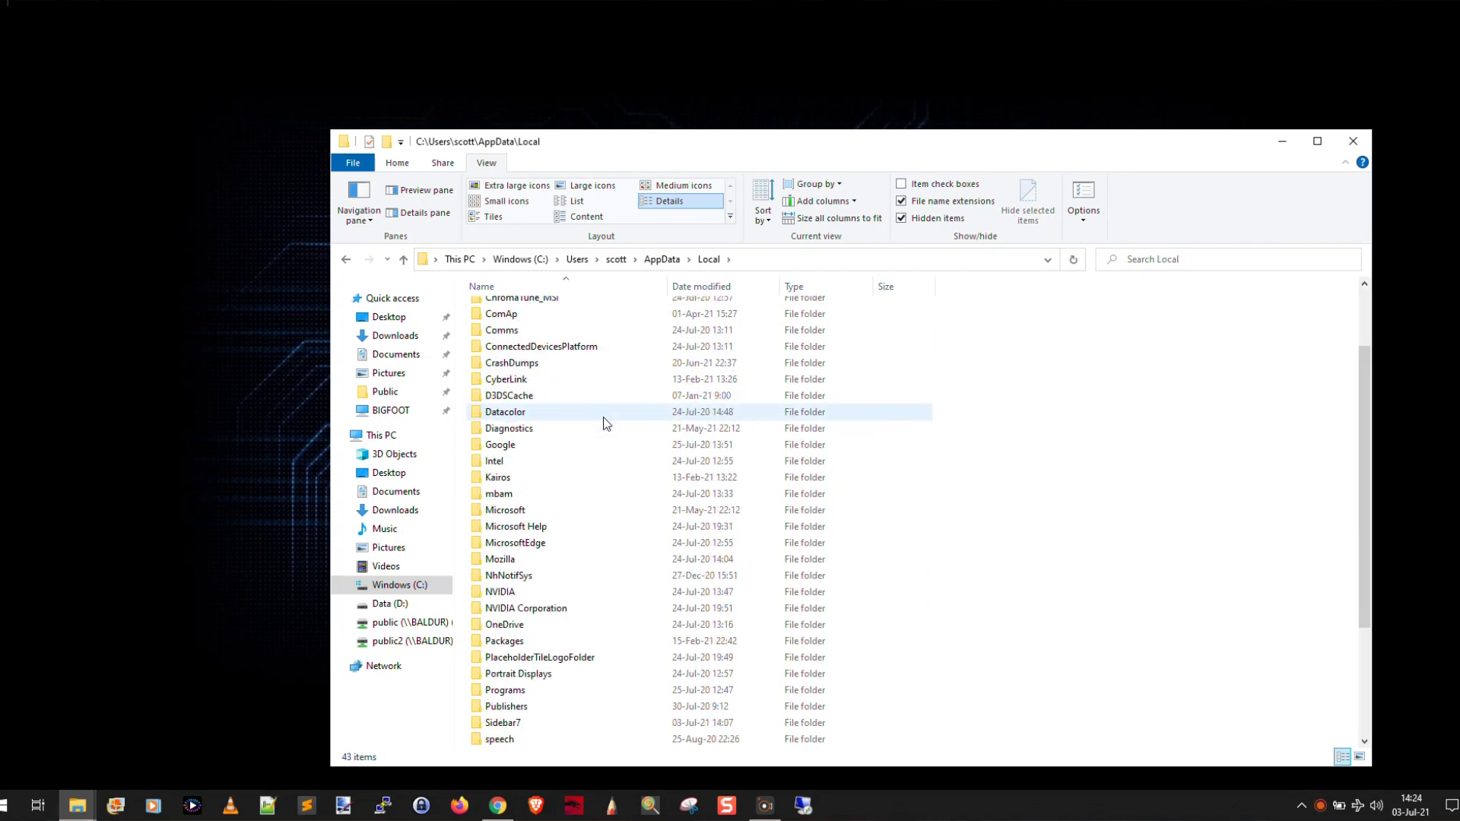
double_click(514, 447)
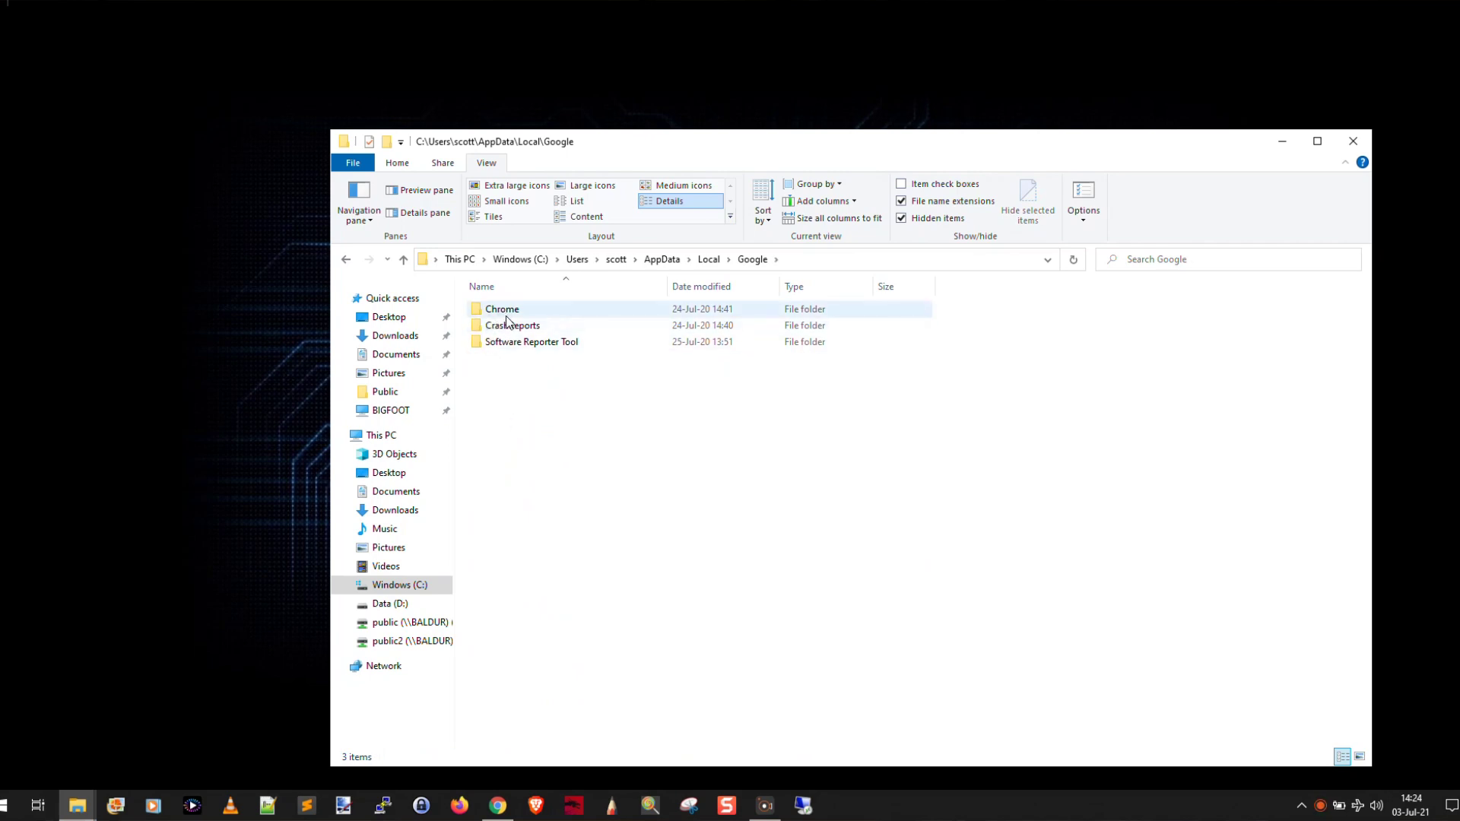
double_click(505, 314)
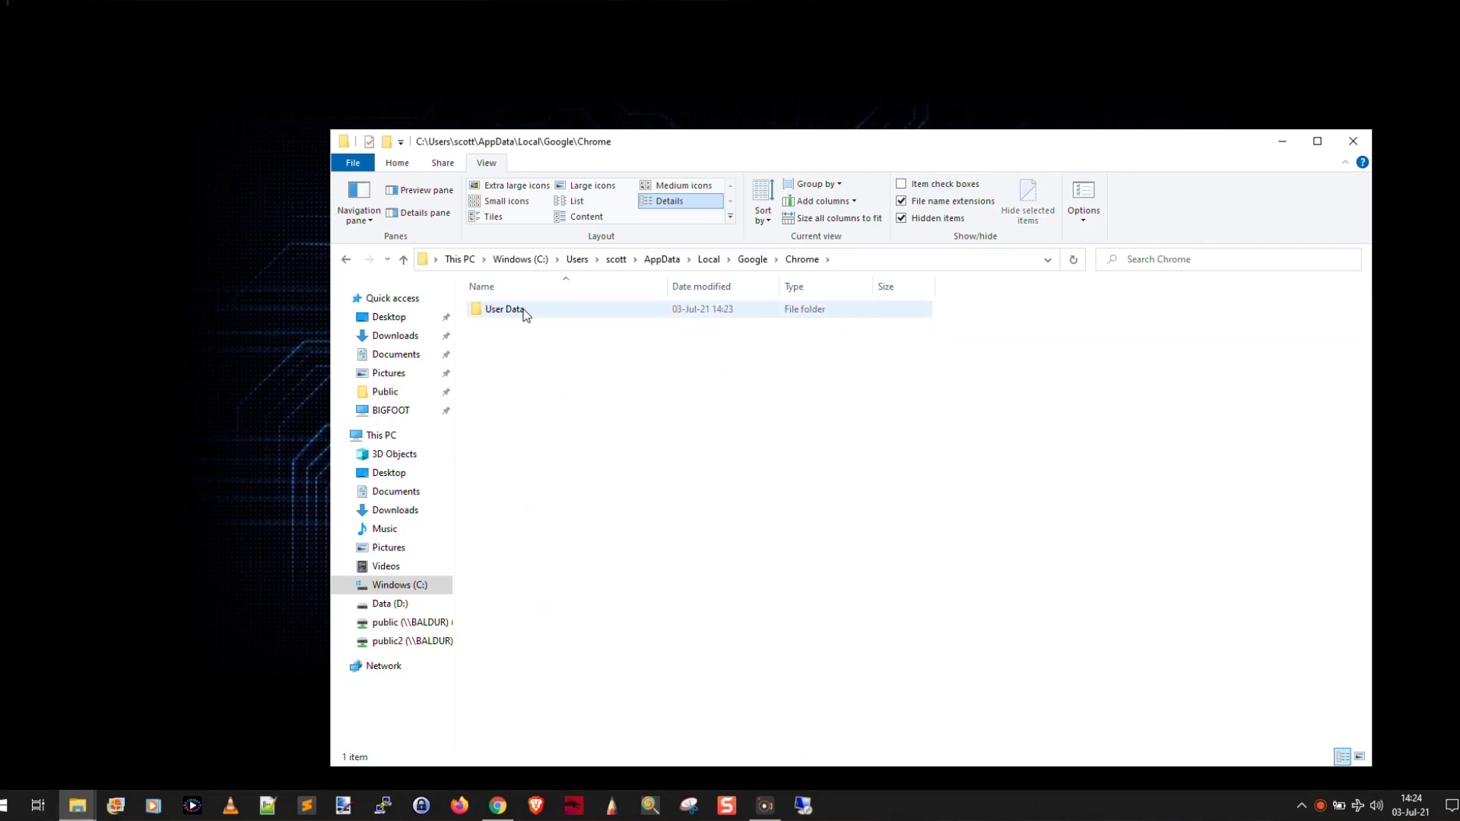
double_click(517, 313)
scroll(637, 455, "down", 2)
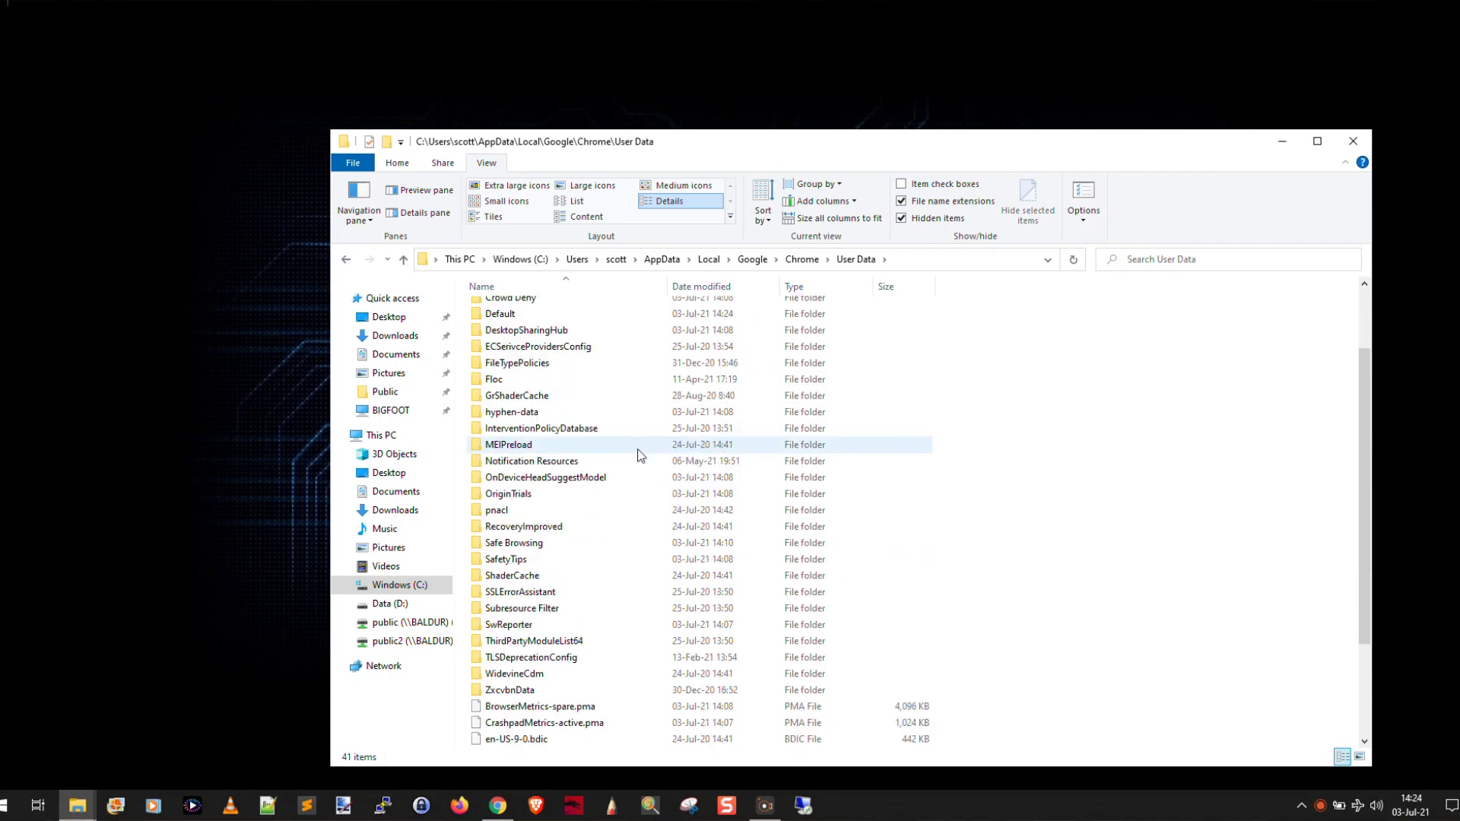
double_click(508, 625)
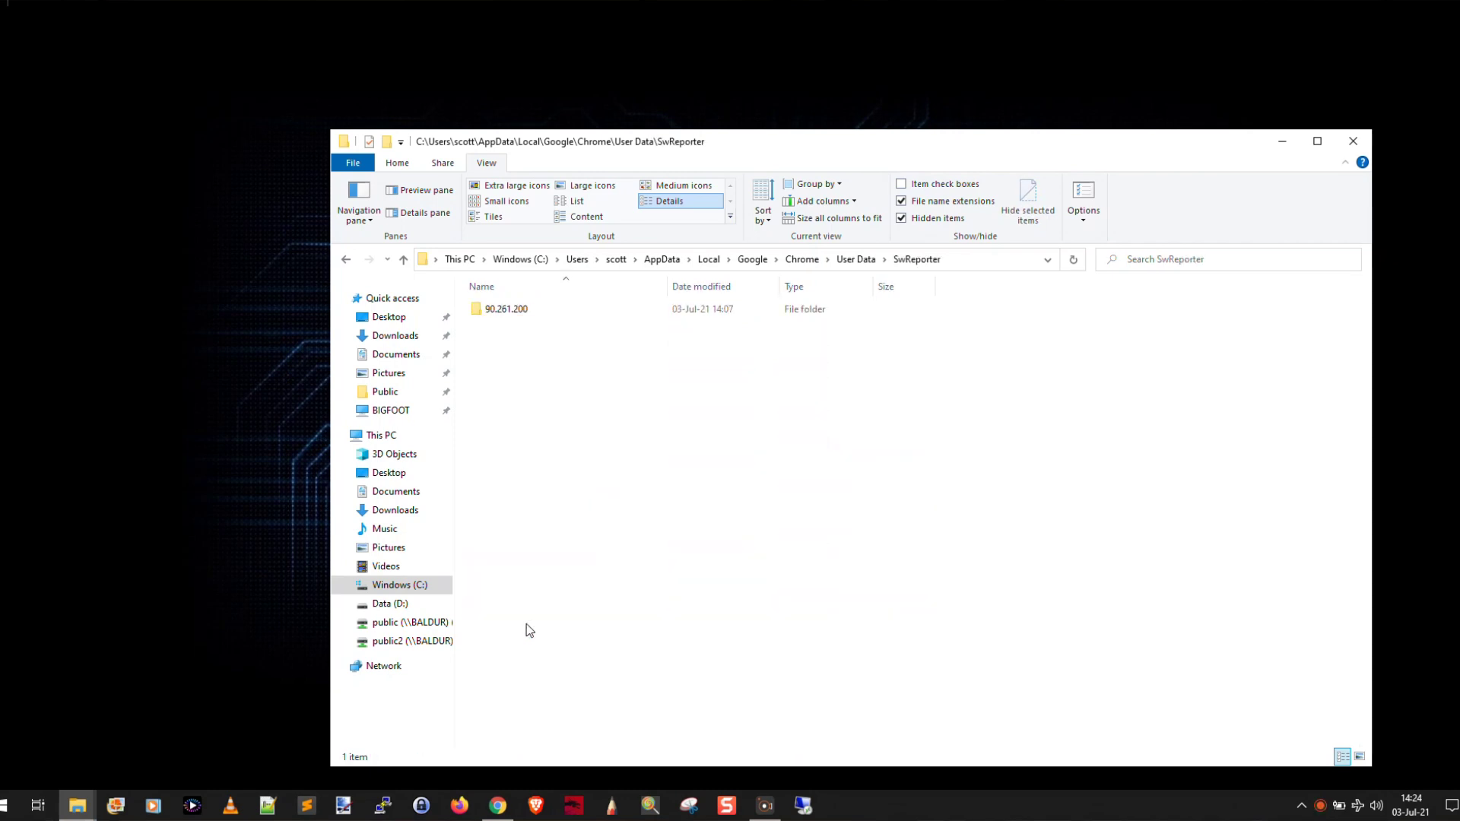
double_click(508, 309)
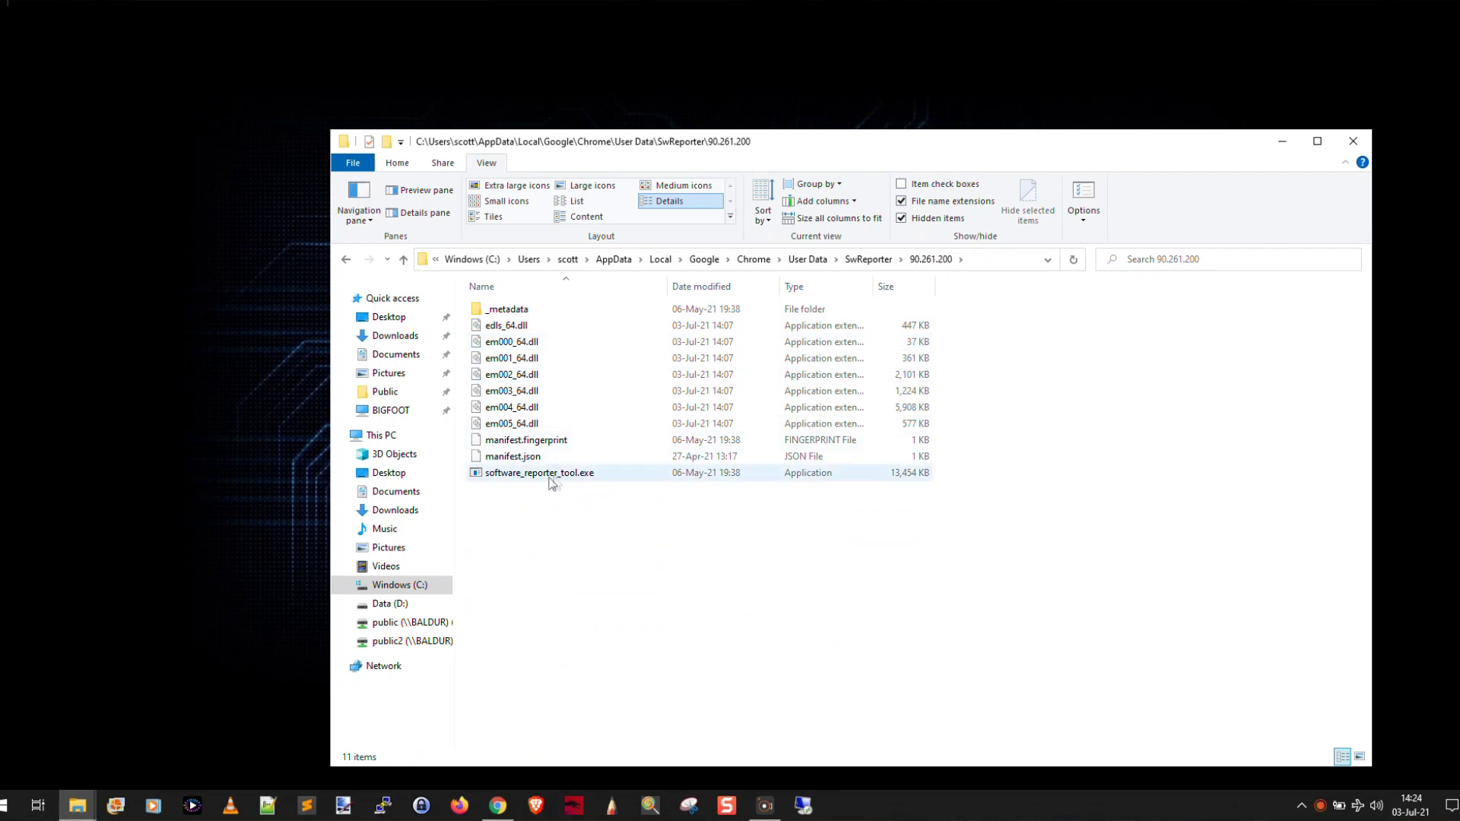
mouse_move(578, 478)
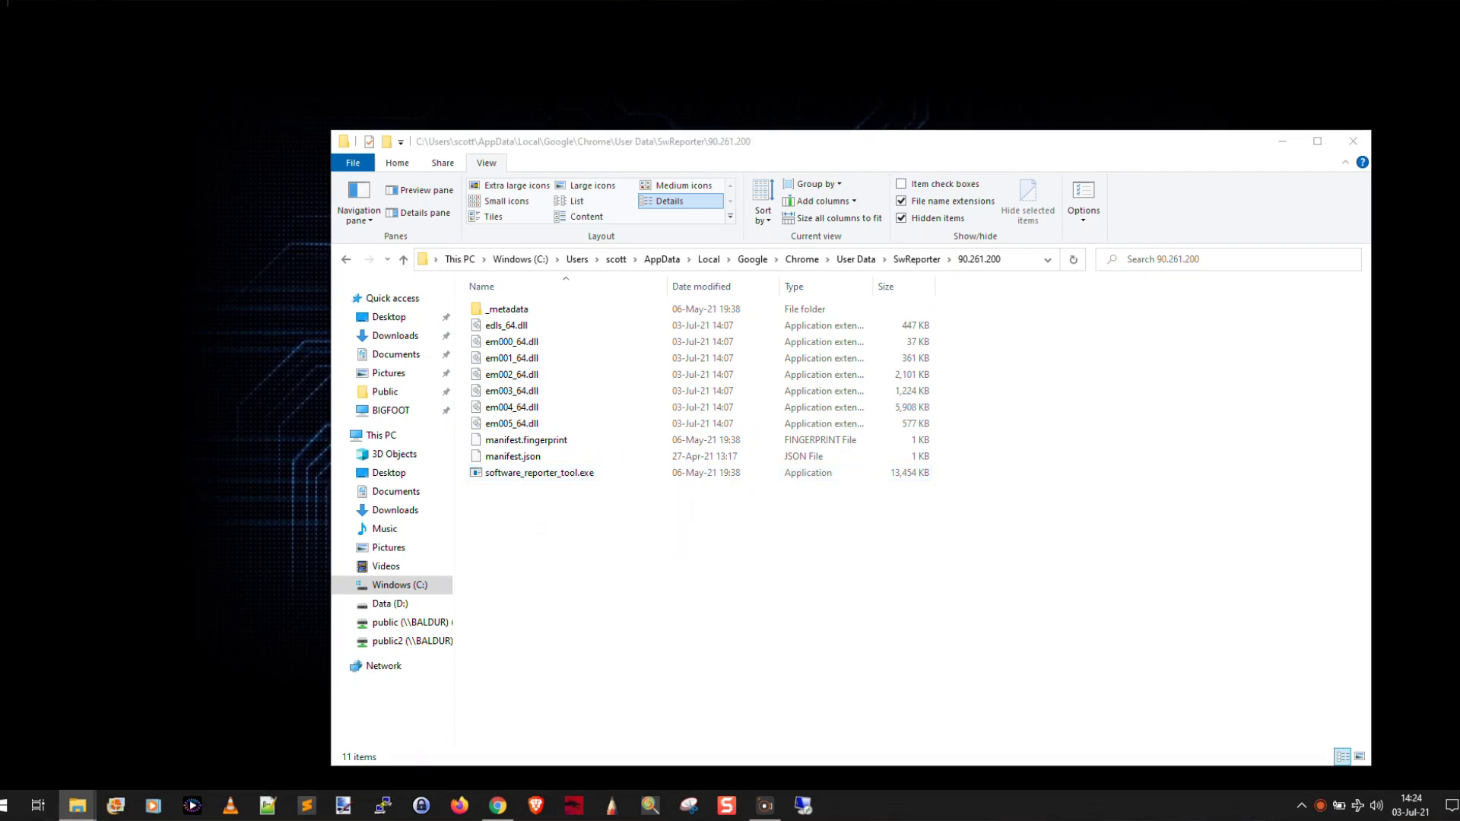
key("ctrl+shift+Escape")
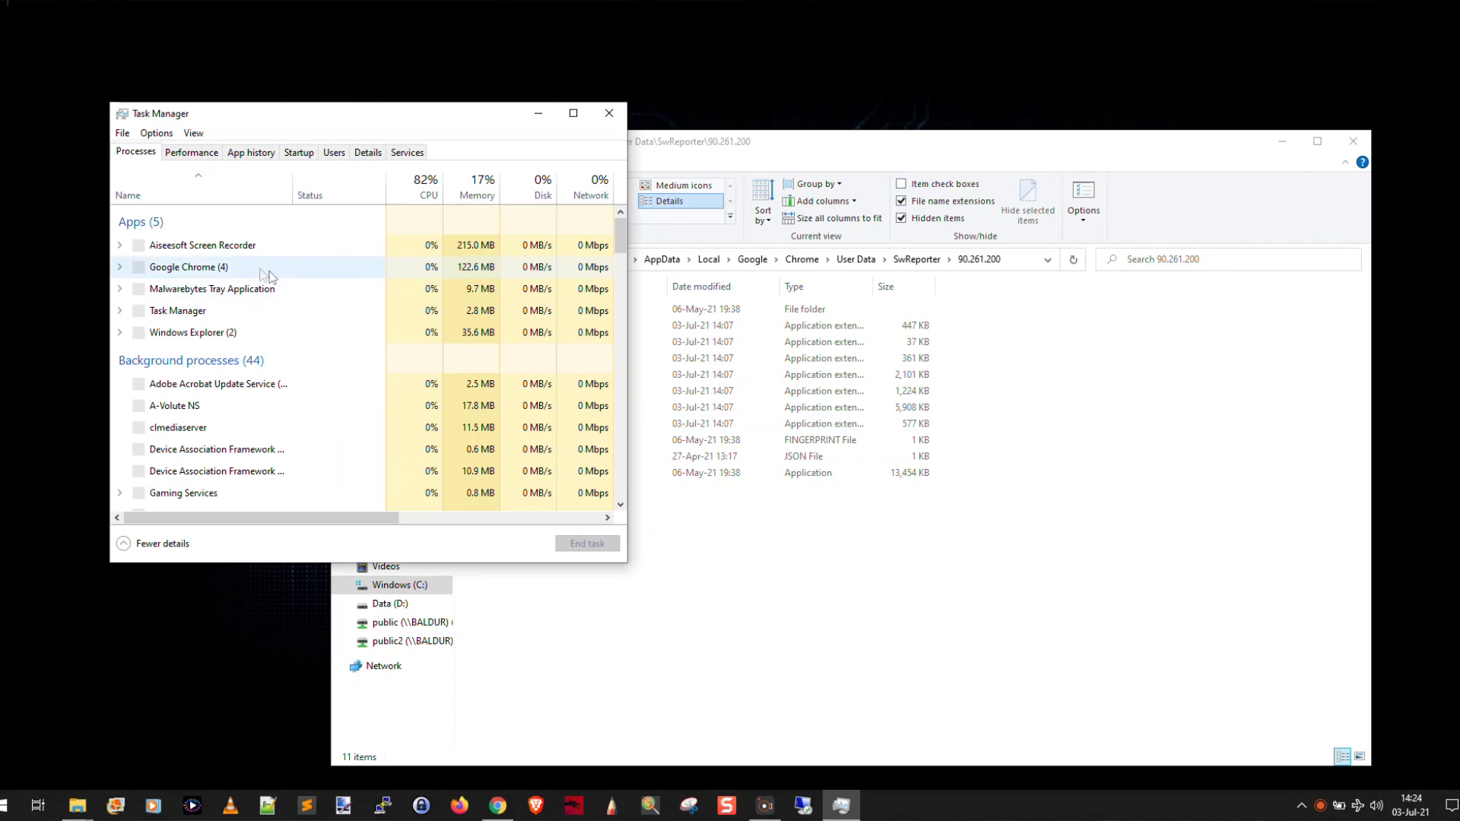
left_click_drag(629, 563, 824, 617)
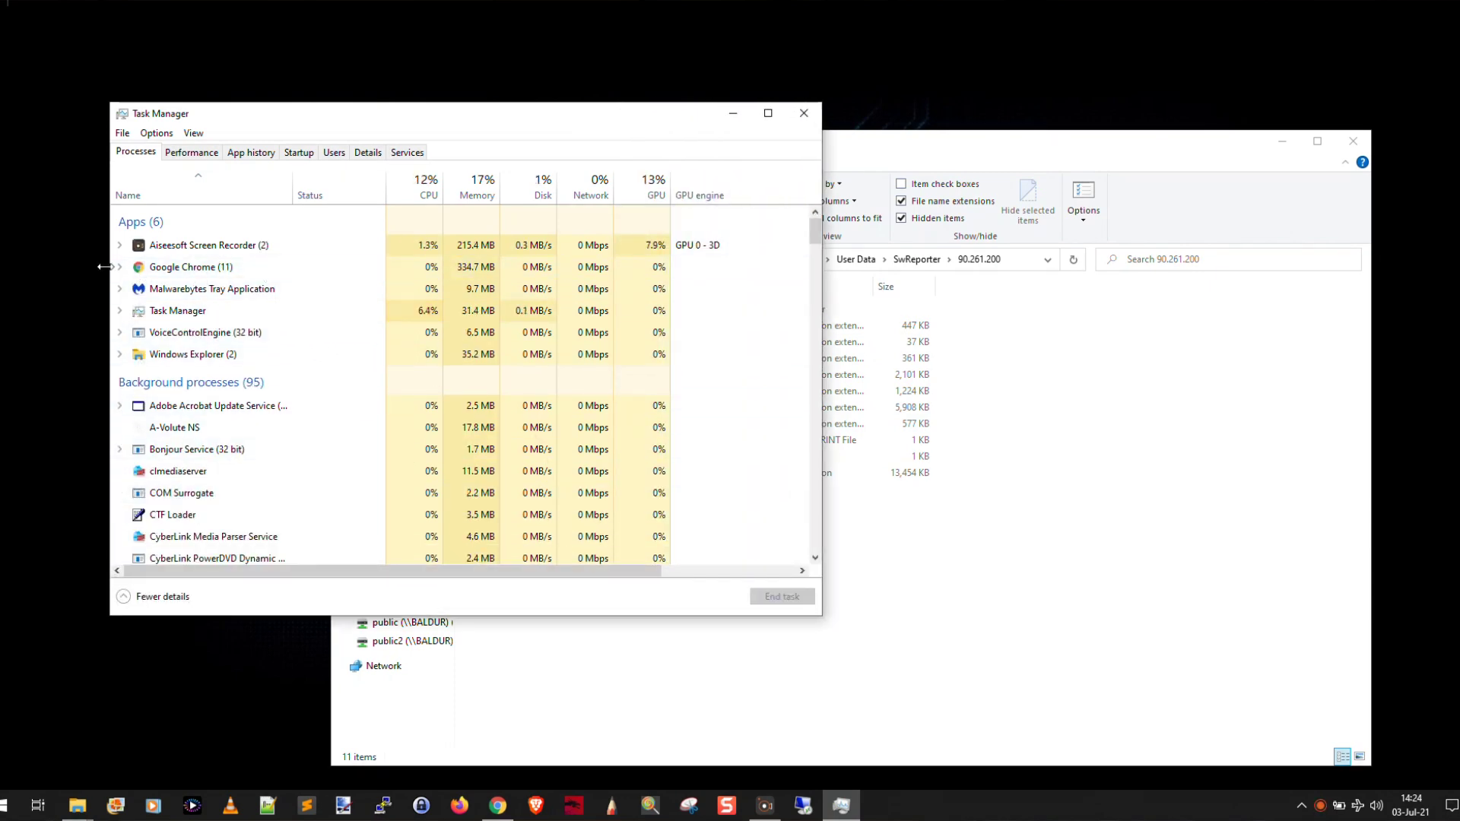
left_click(855, 601)
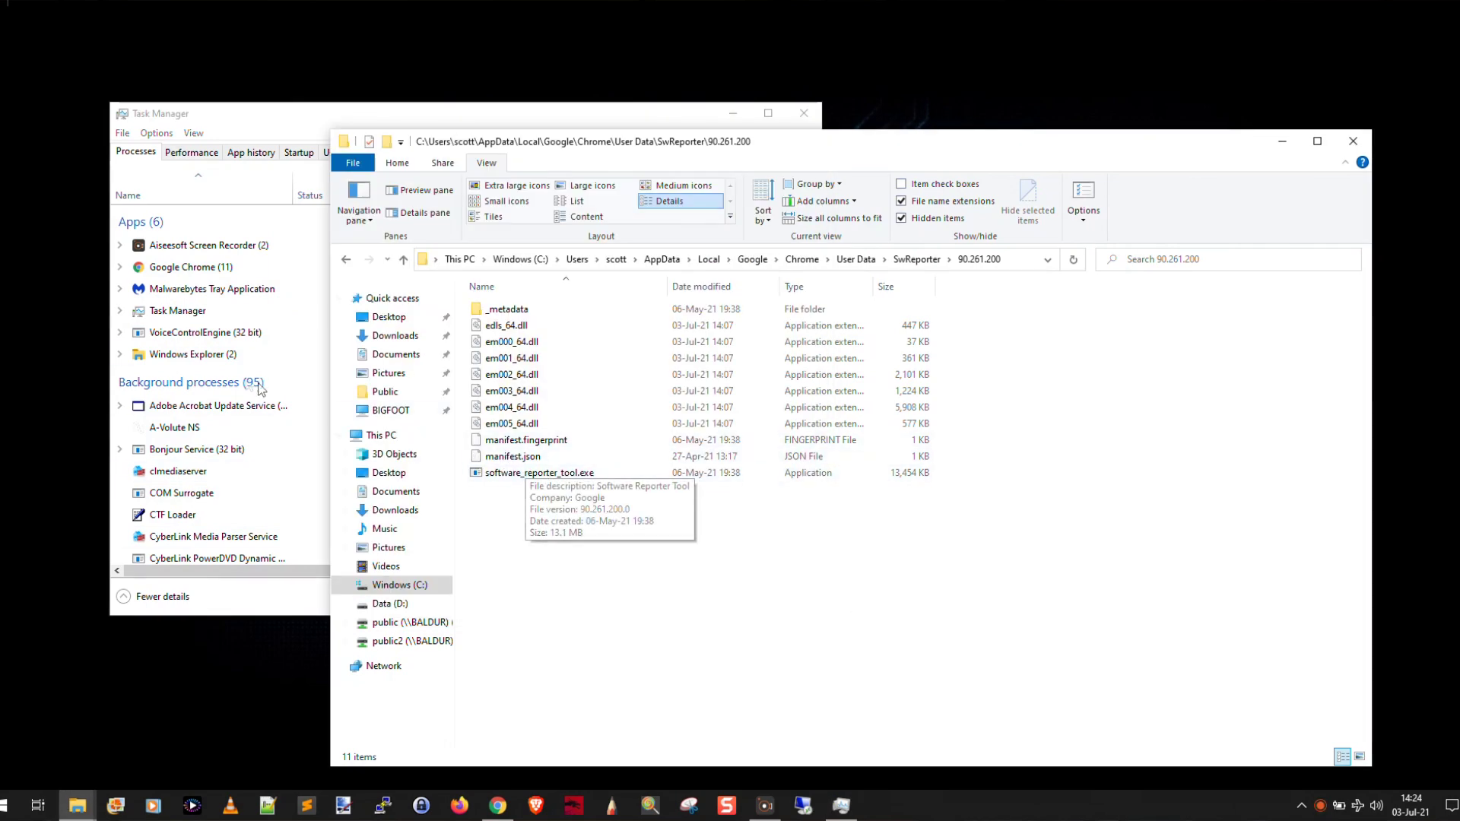
left_click(120, 269)
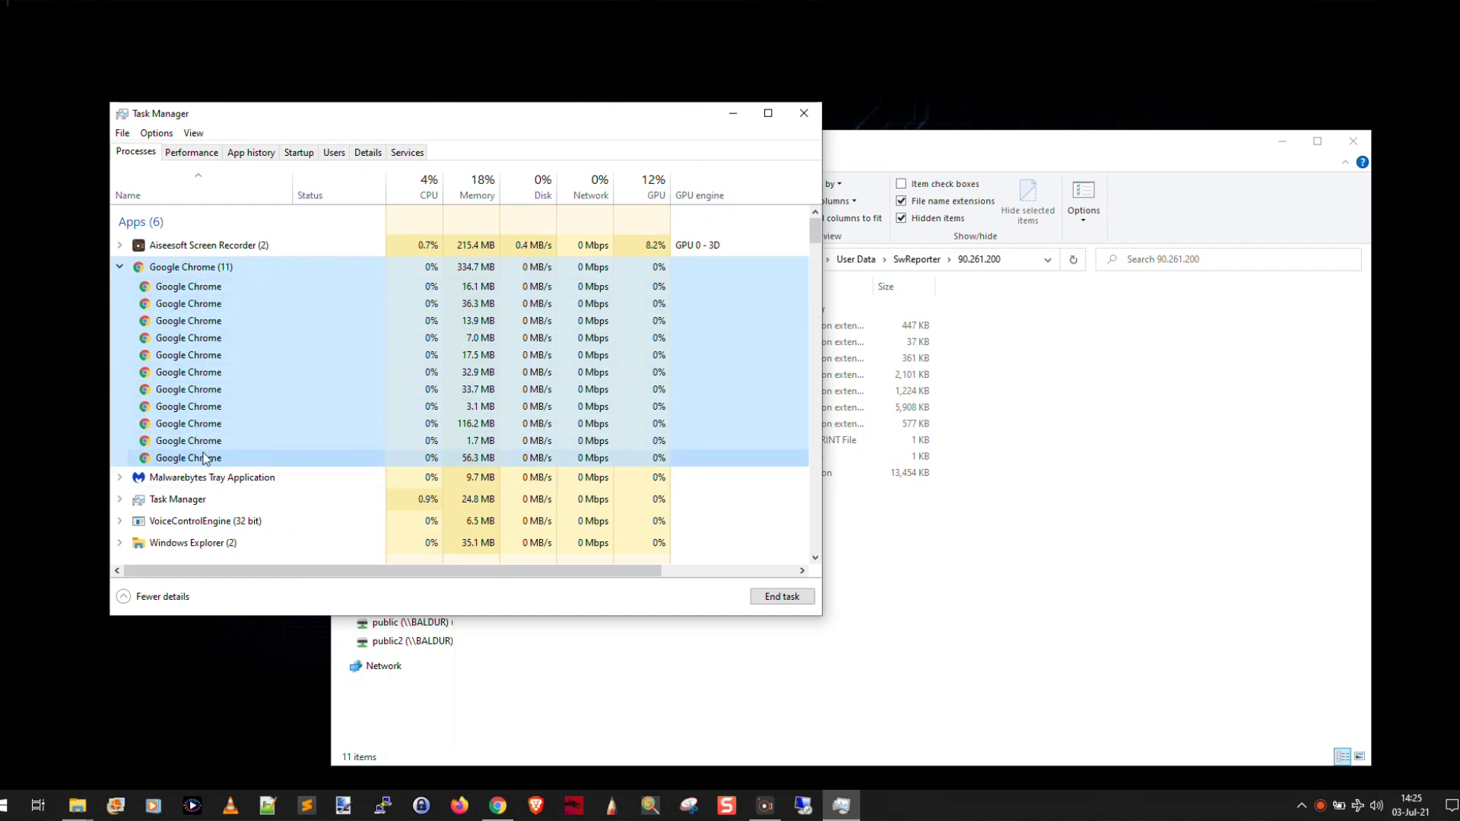
left_click(804, 112)
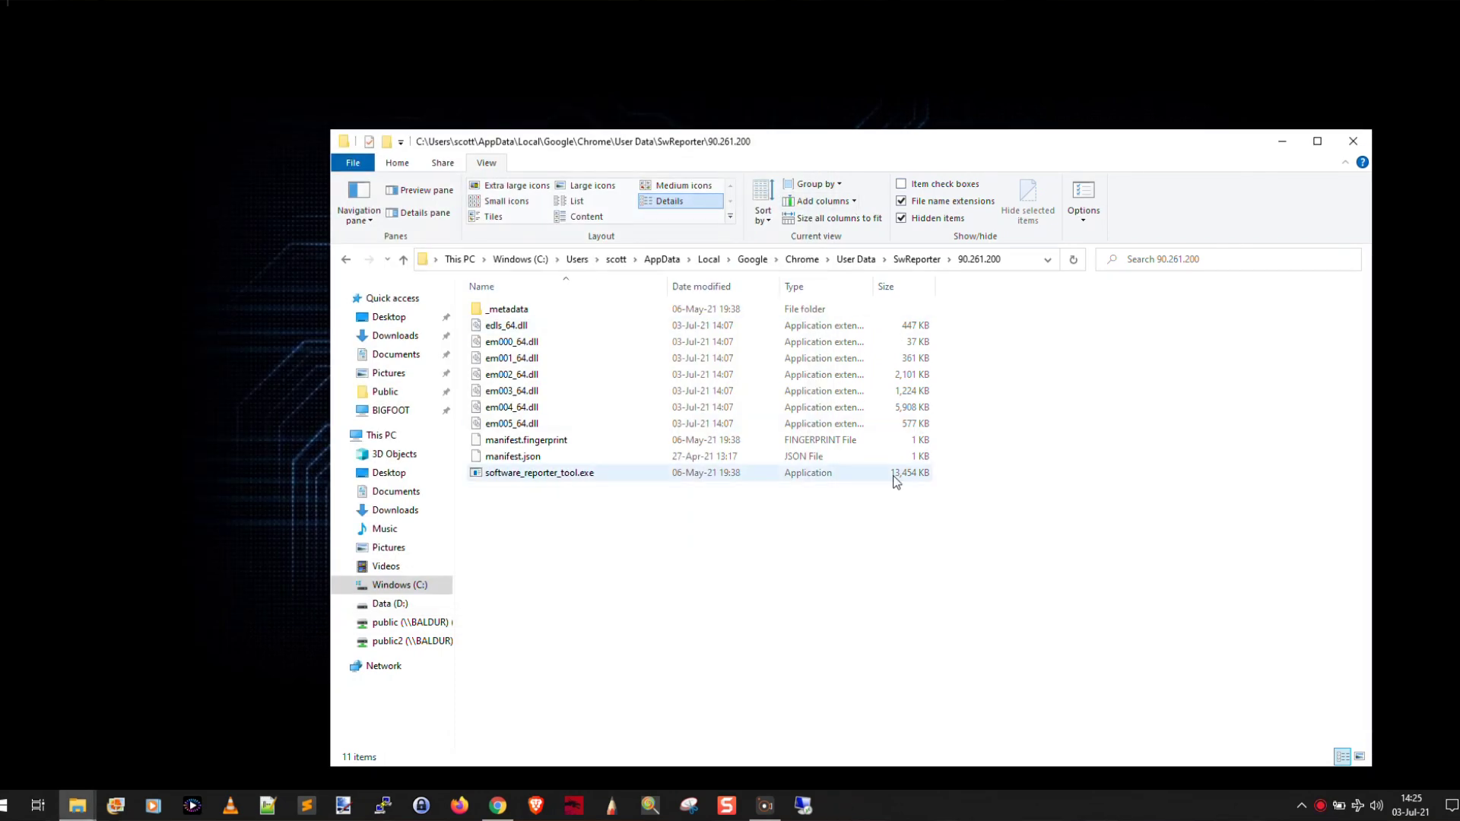
Delete software_reporter_tool.exe from the 90.261.200 folder using its right-click menu
left_click(577, 475)
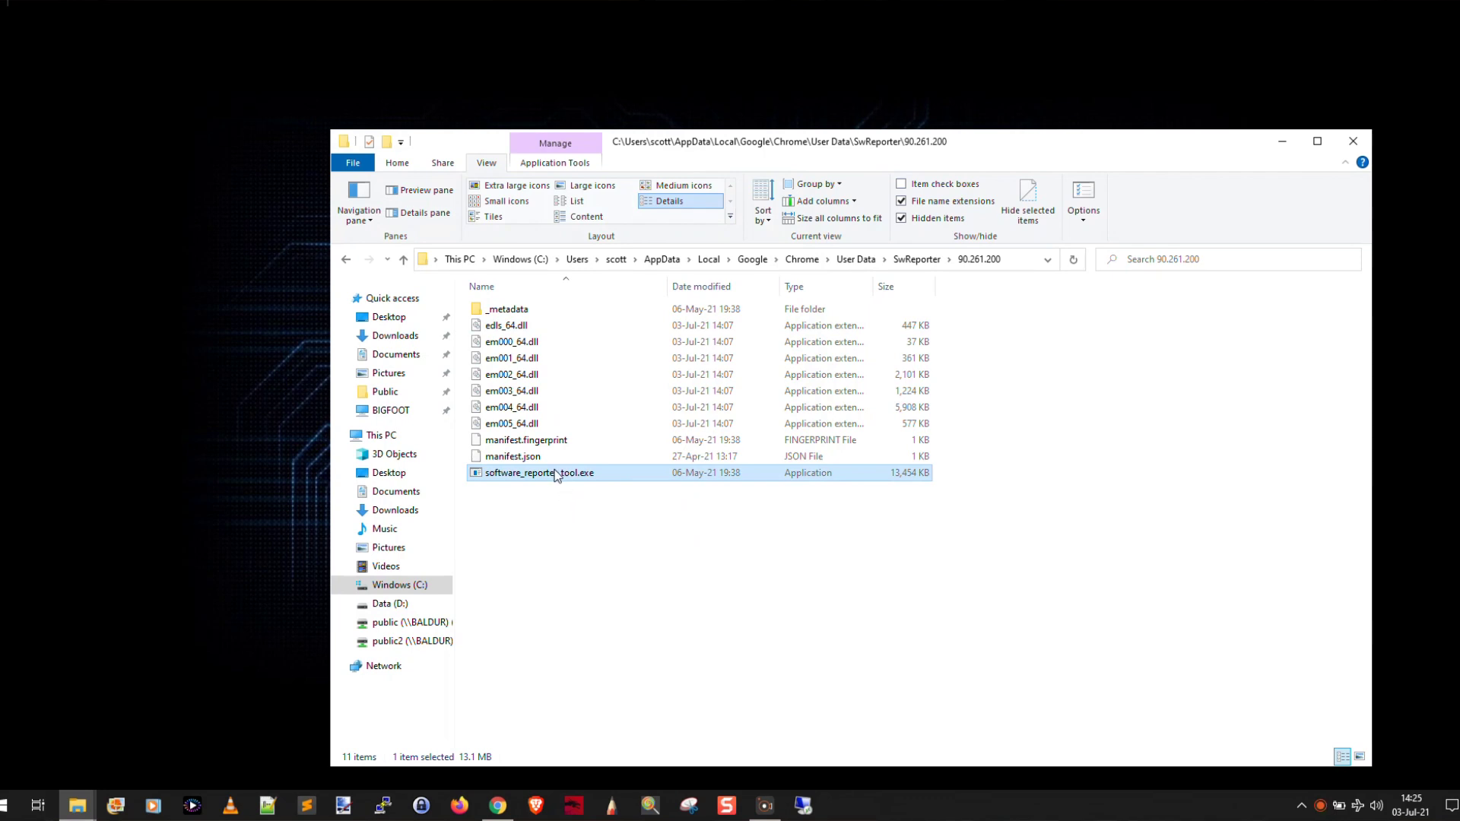
mouse_move(558, 475)
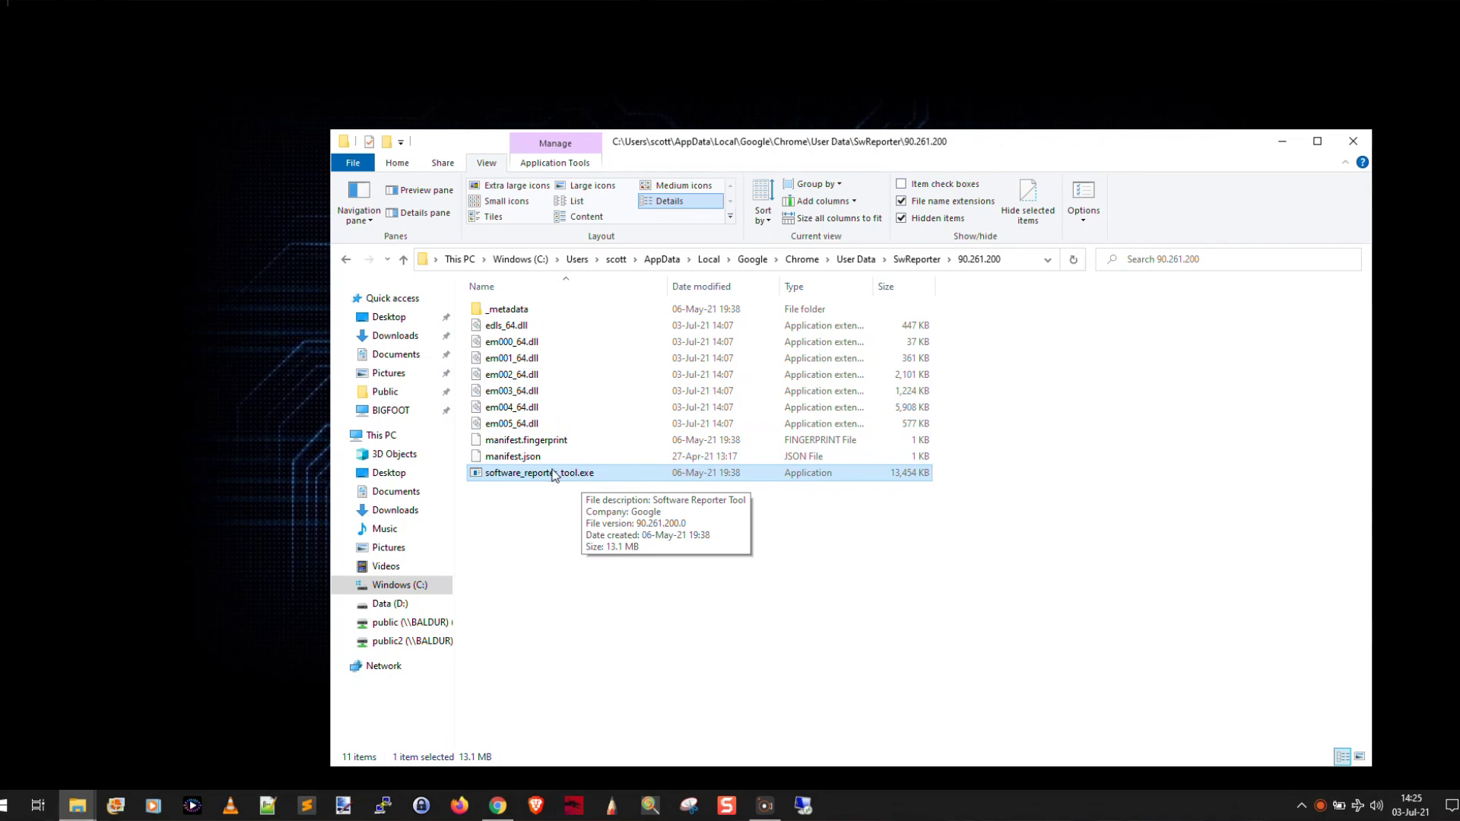
right_click(552, 476)
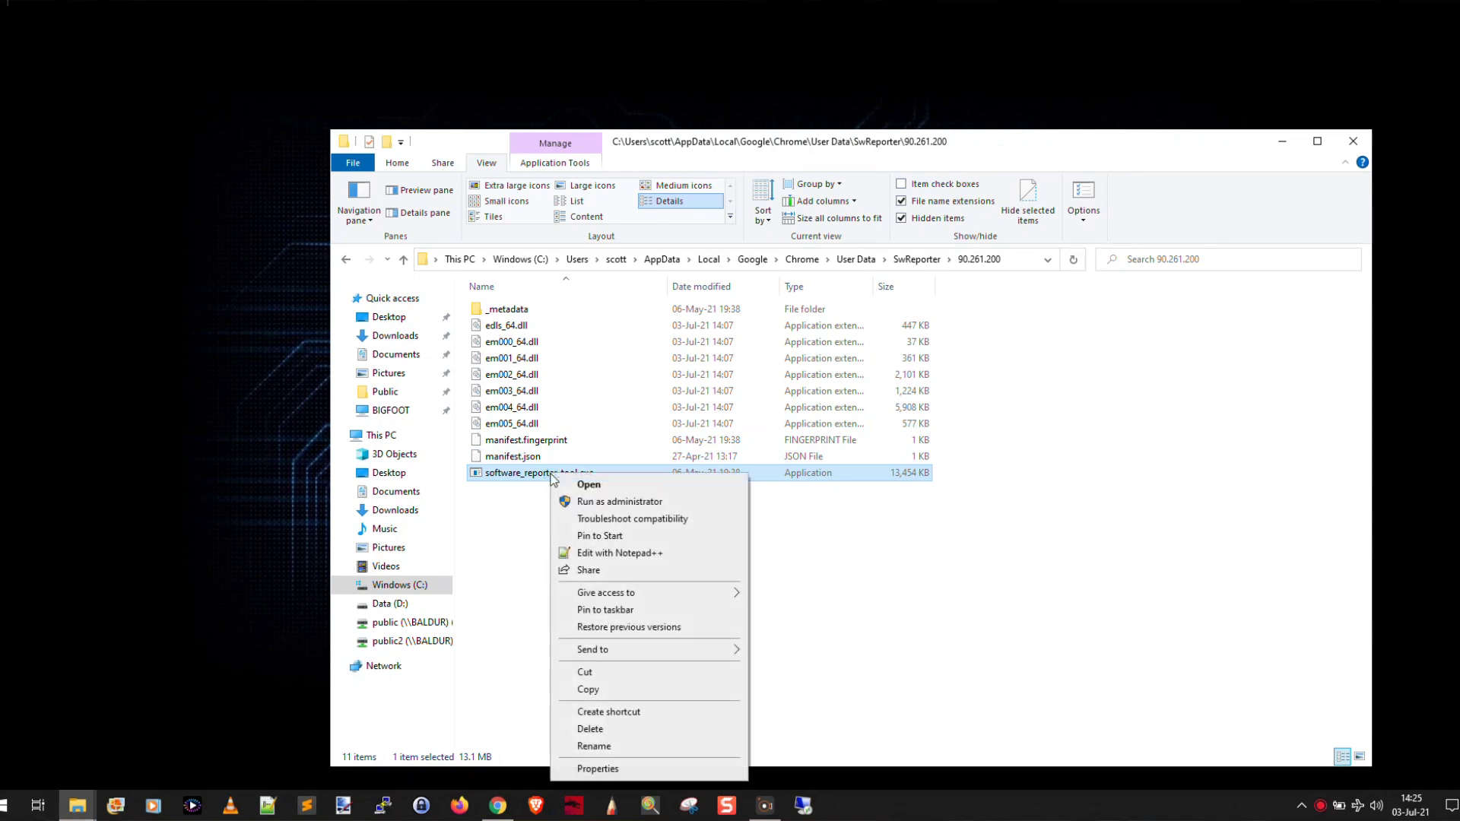
left_click(618, 729)
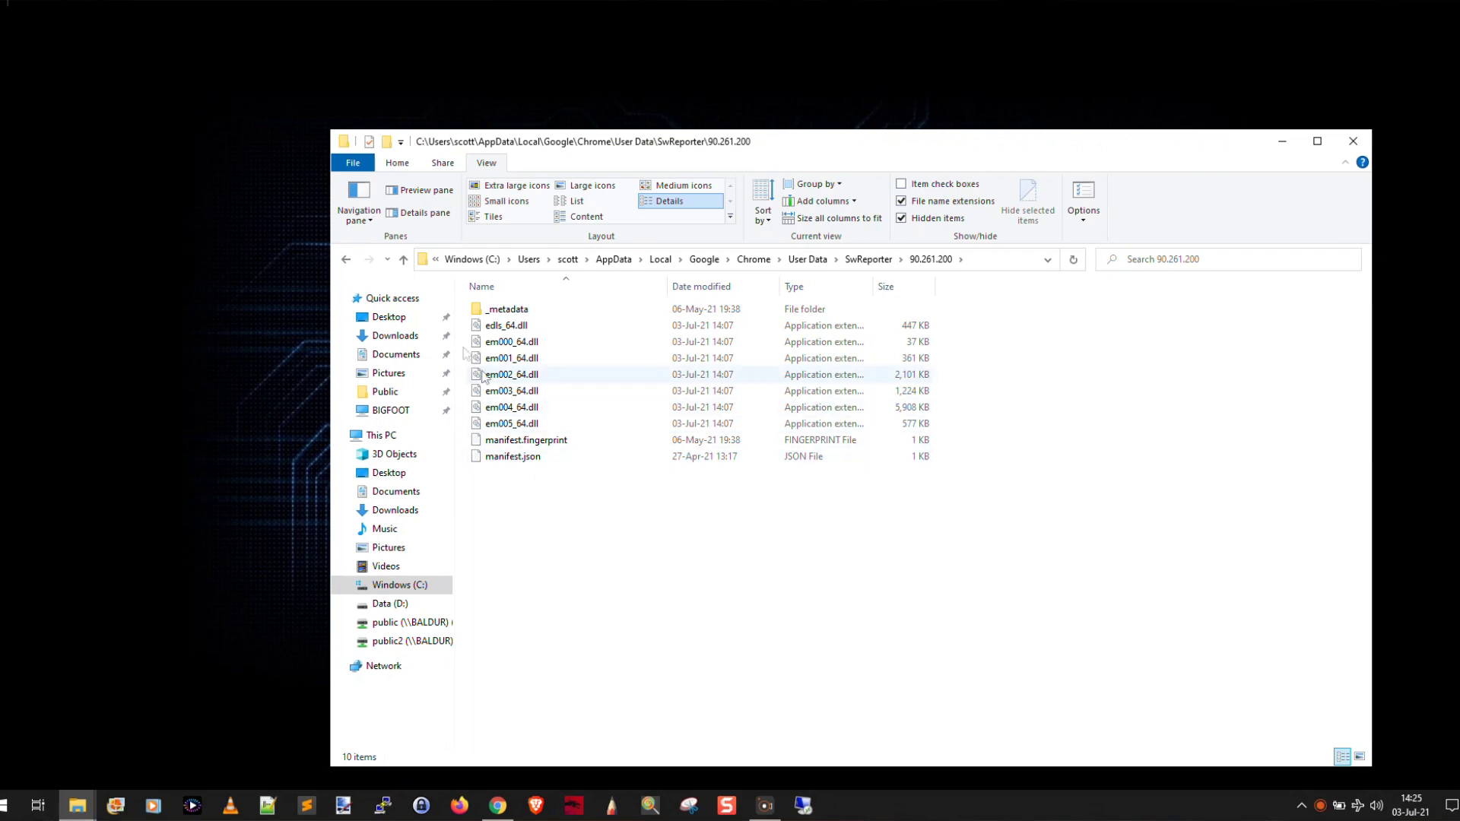
left_click(423, 261)
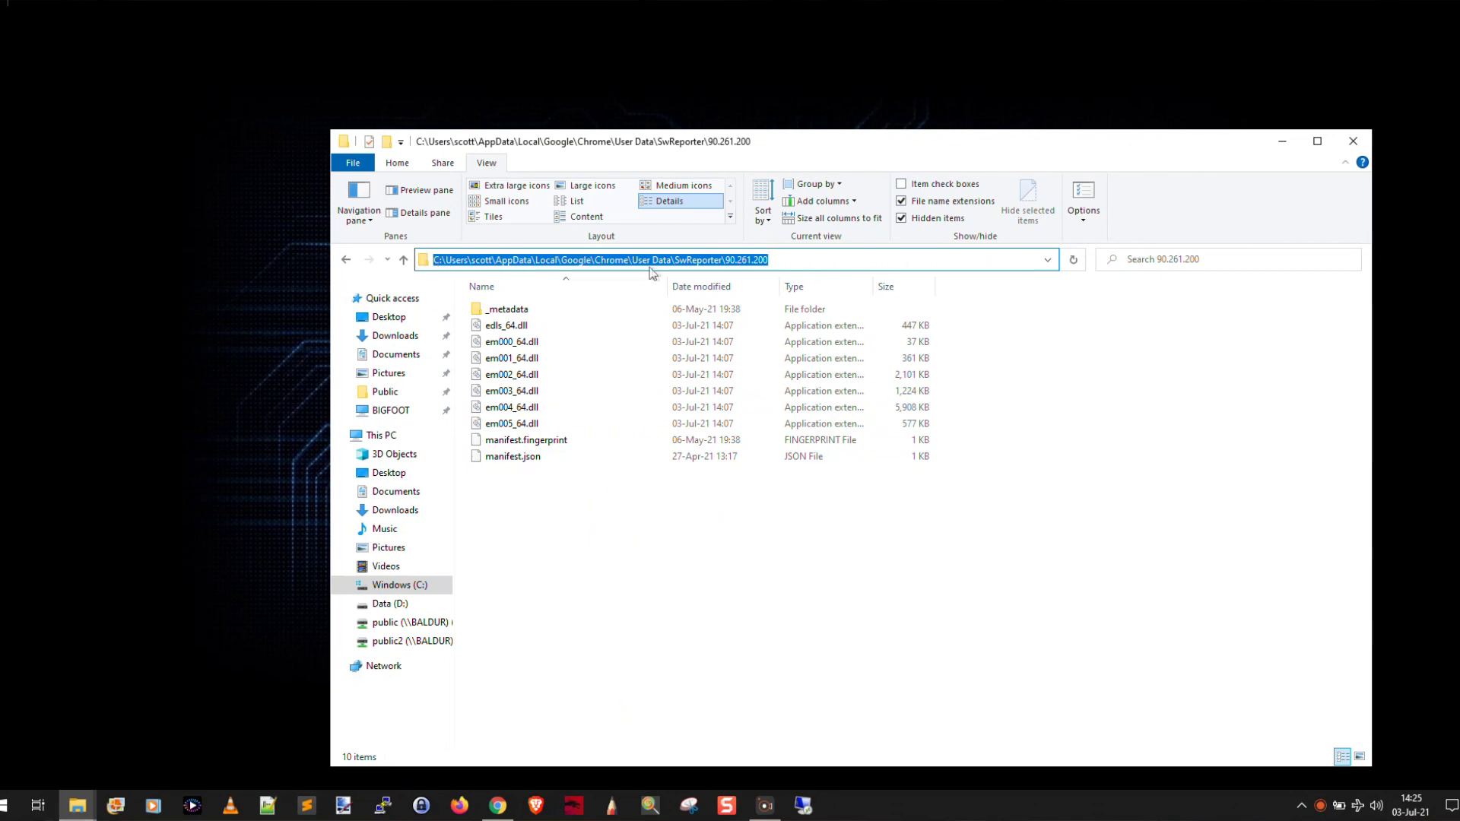
left_click(722, 260)
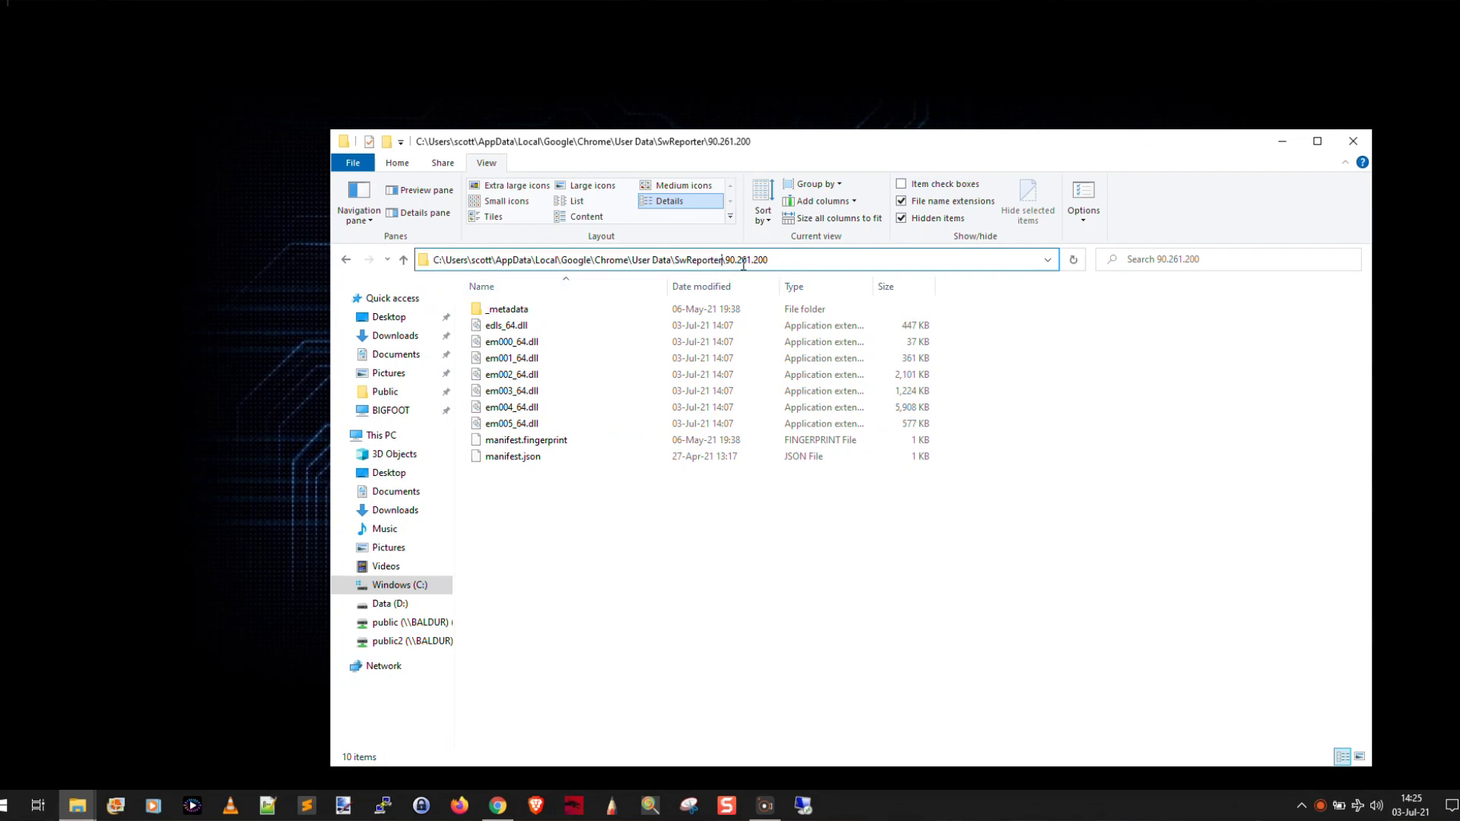
left_click_drag(726, 260, 824, 254)
key("BackSpace")
key("Return")
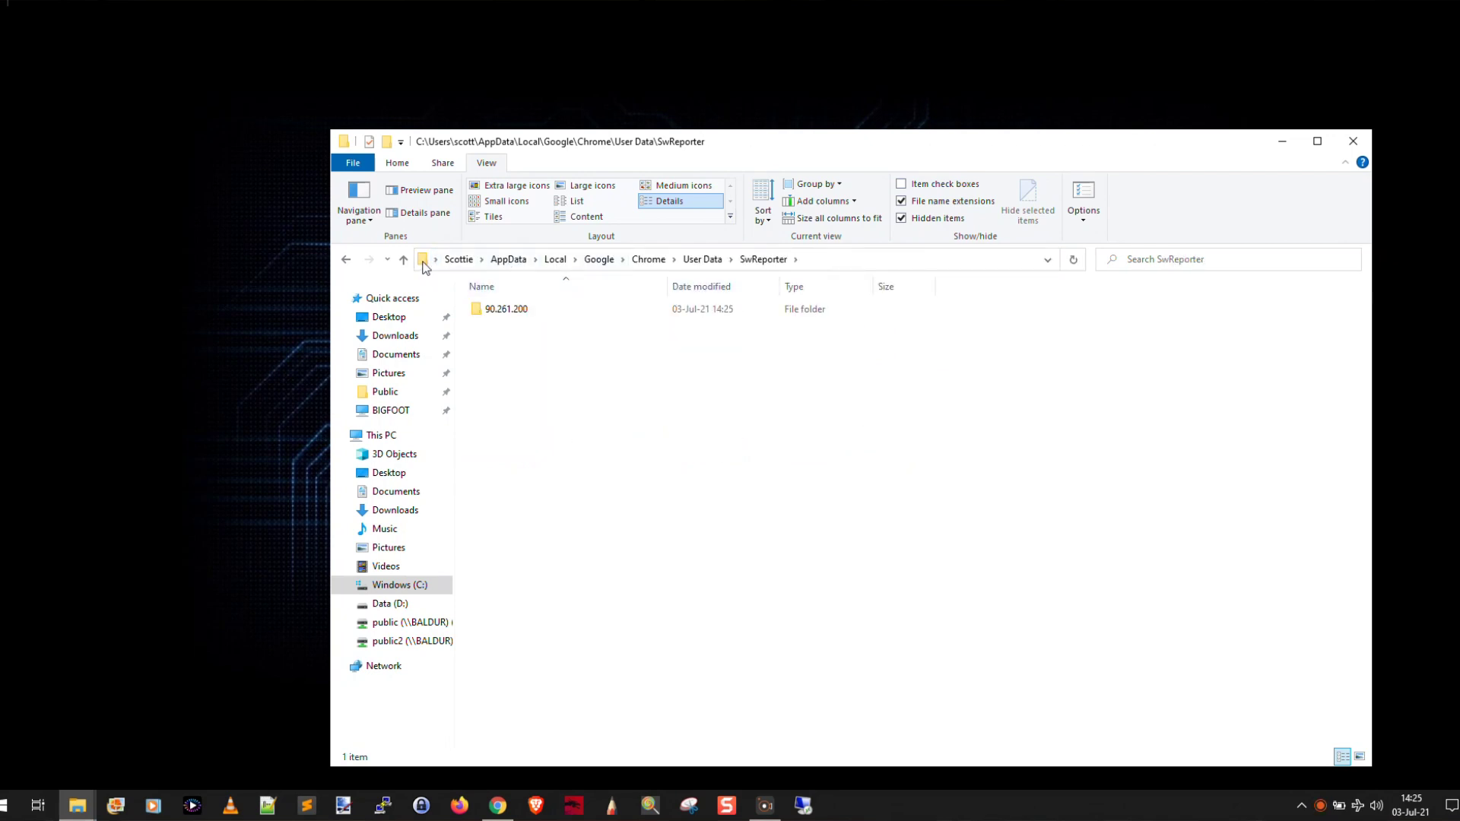
left_click_drag(423, 266, 180, 323)
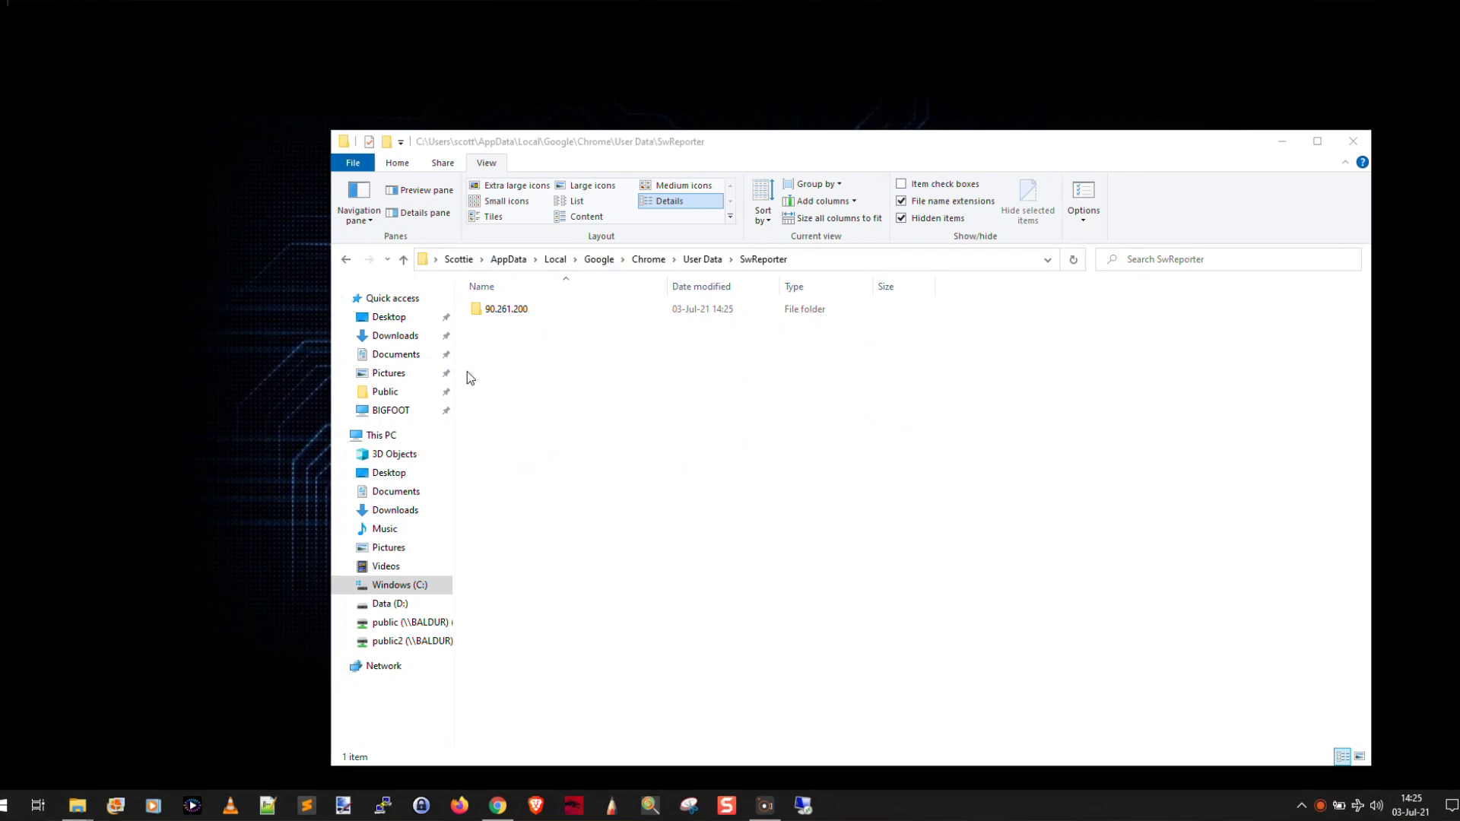
double_click(505, 312)
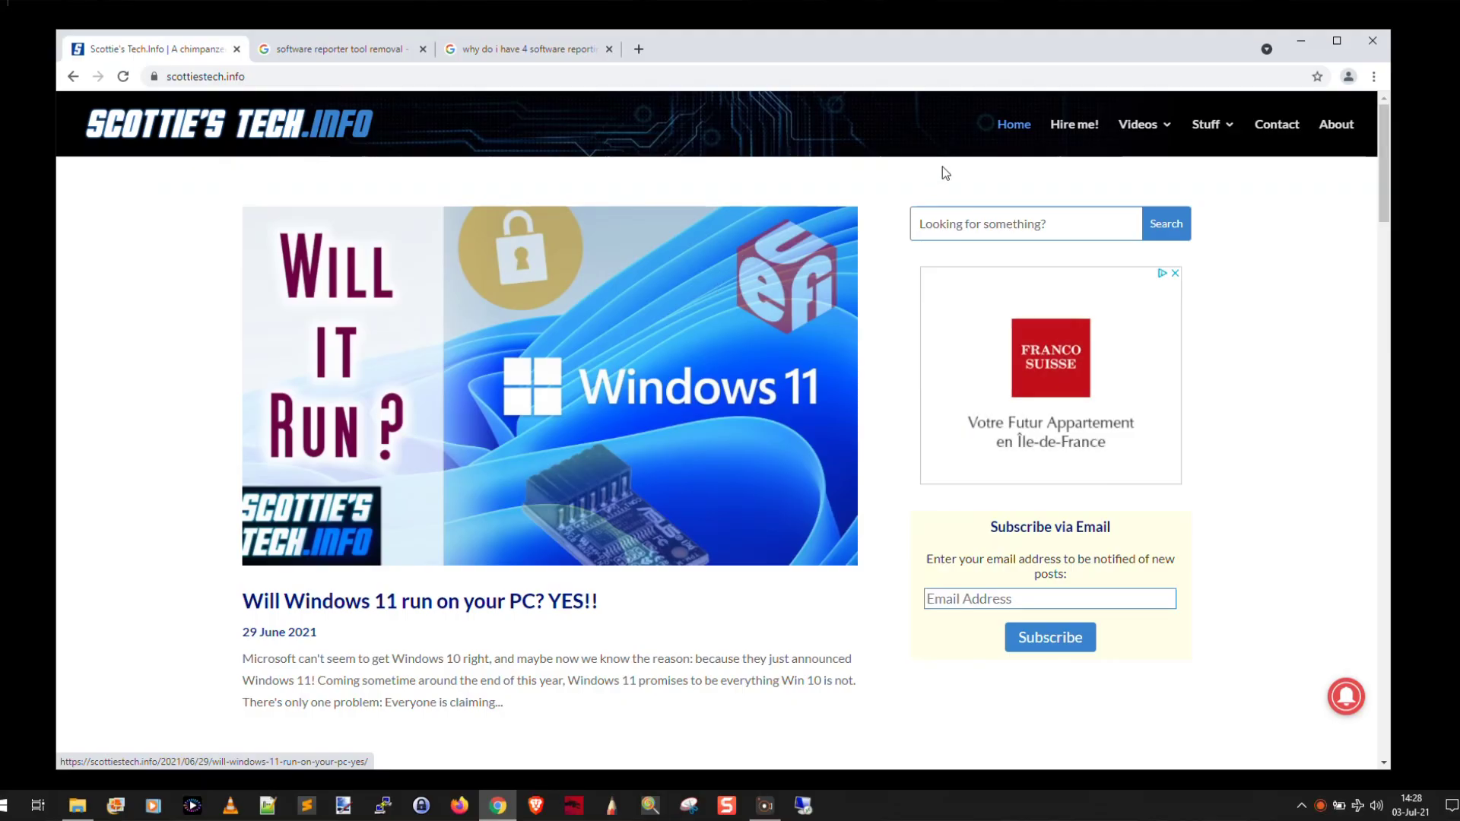
Open the Hire me! consulting page and scroll down to the Request My Services form
left_click(1077, 125)
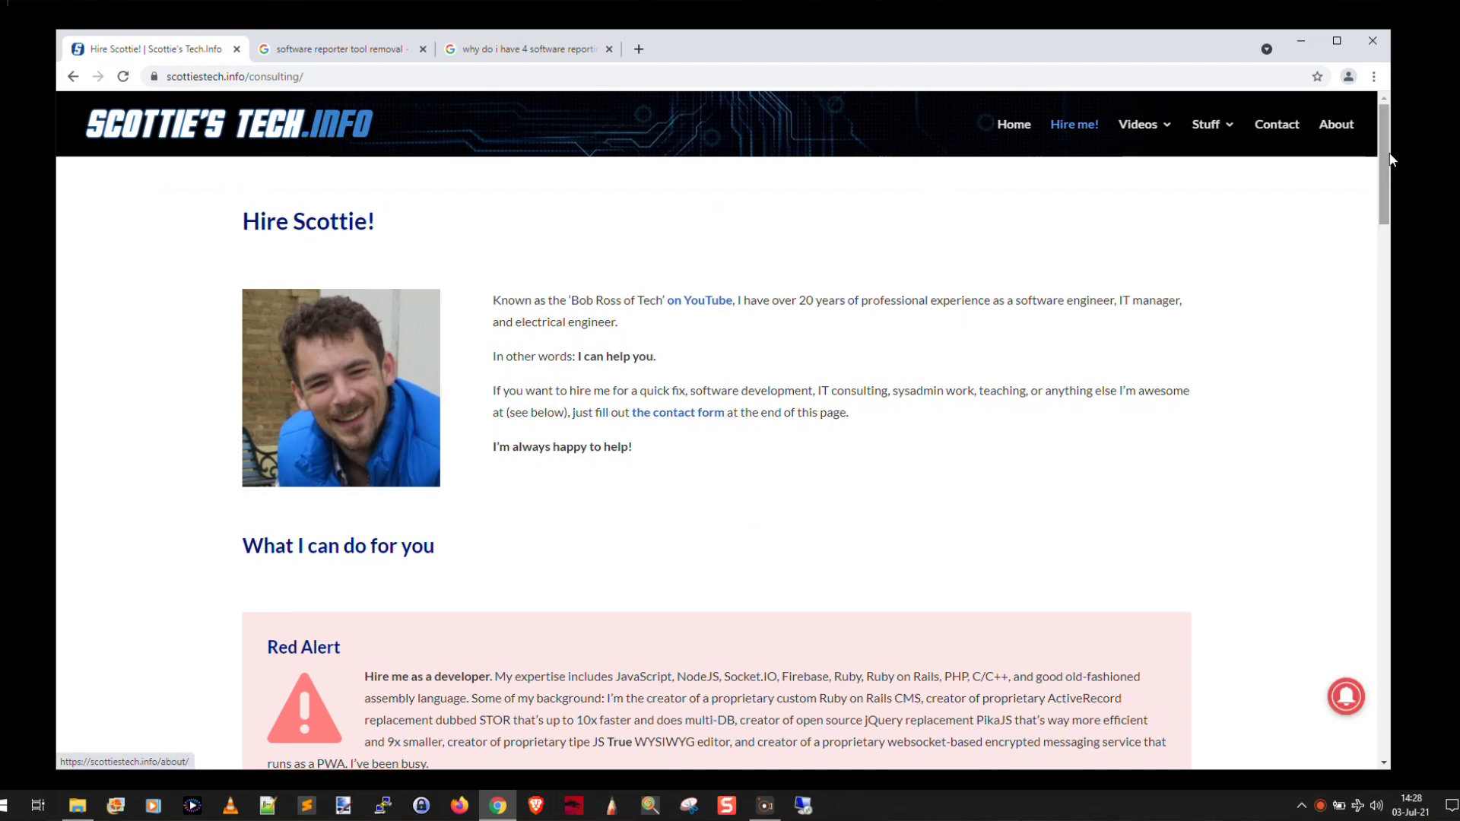
left_click_drag(1391, 160, 1380, 436)
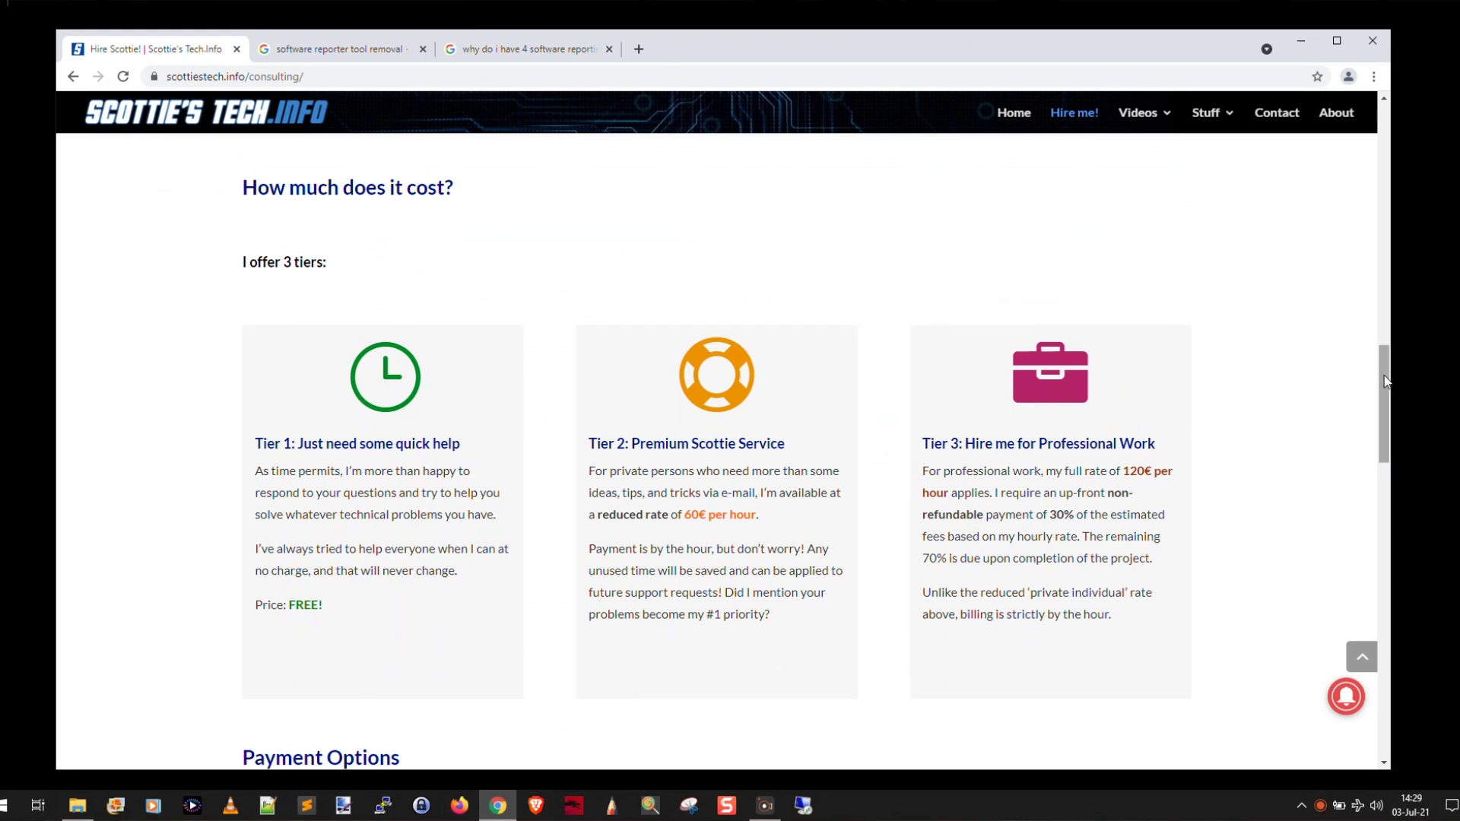
left_click_drag(1385, 380, 1393, 554)
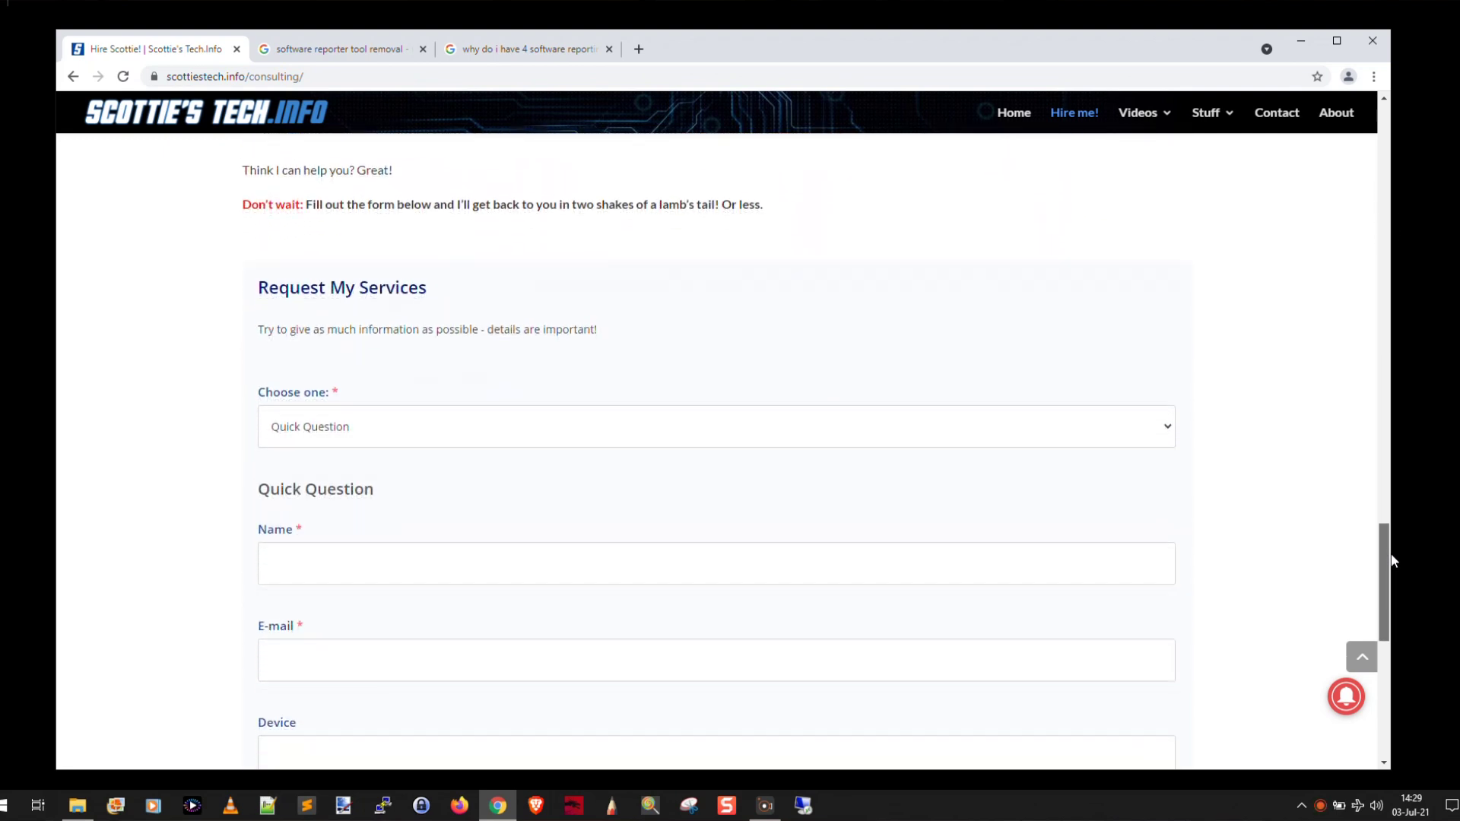
left_click_drag(1394, 562, 1393, 574)
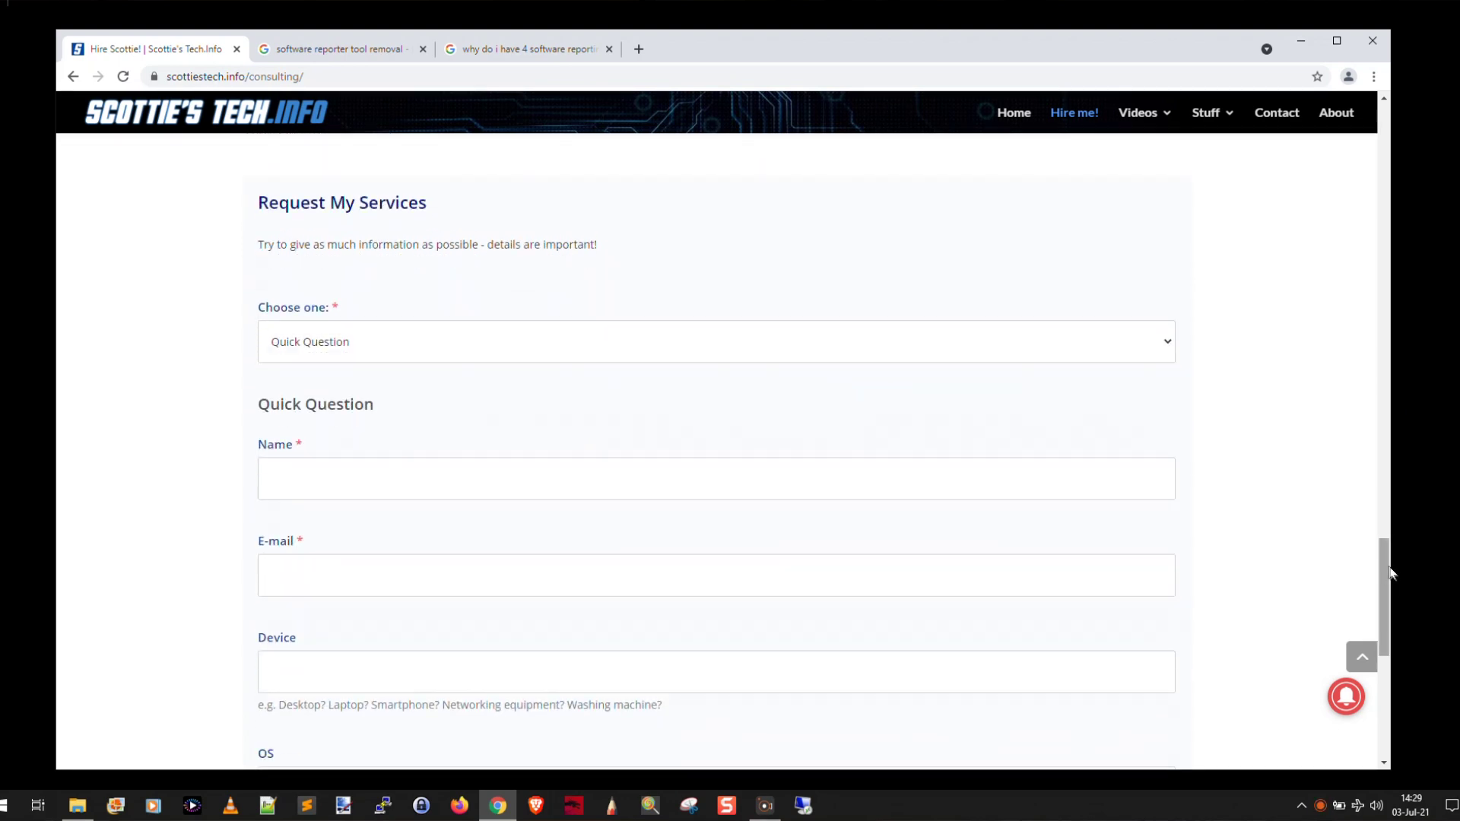